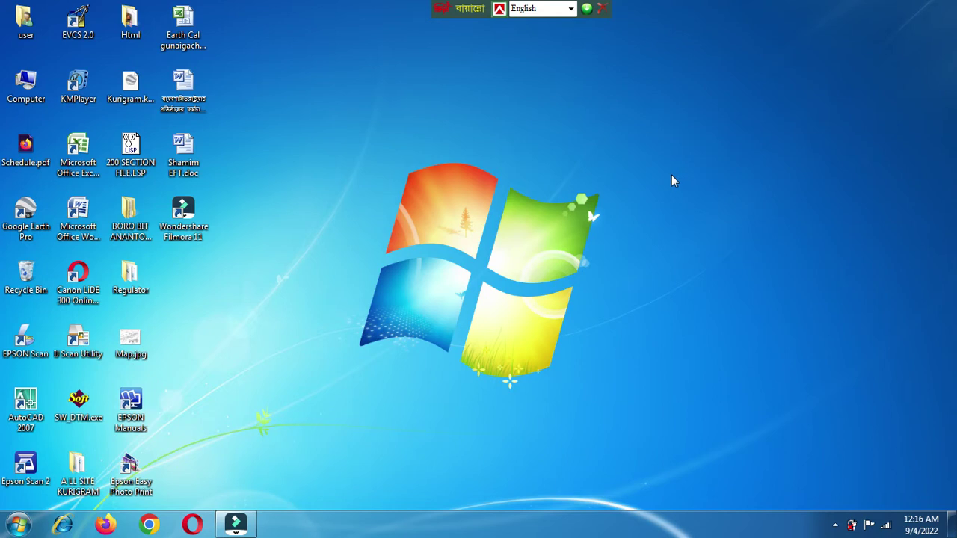
Step: Start EVCS 2.0 and log on with the user name admin and the account password
double_click(78, 23)
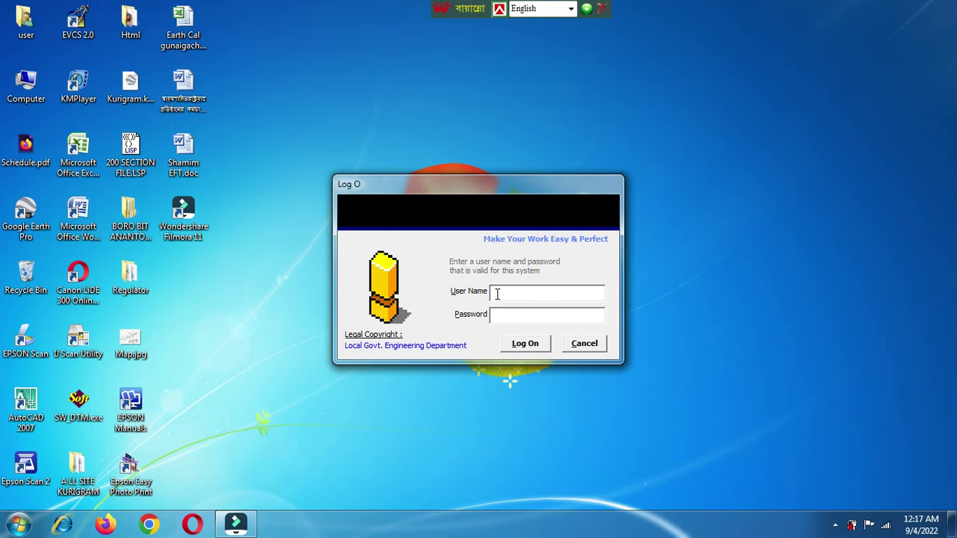
type("a")
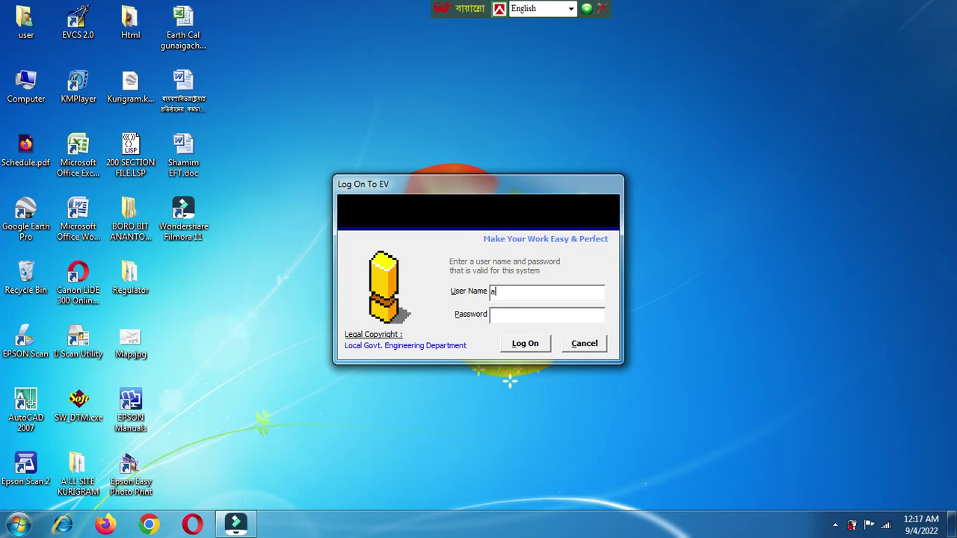
type("dmi")
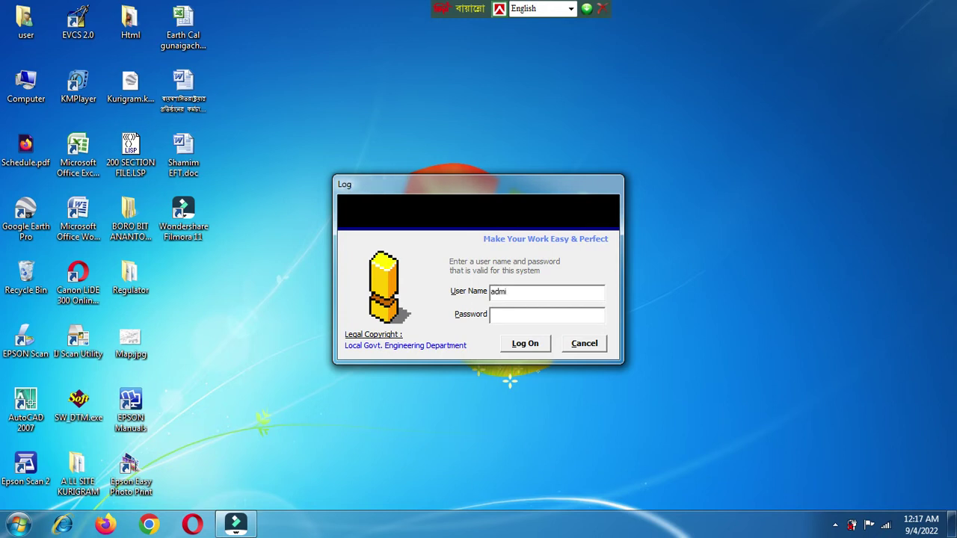
type("n")
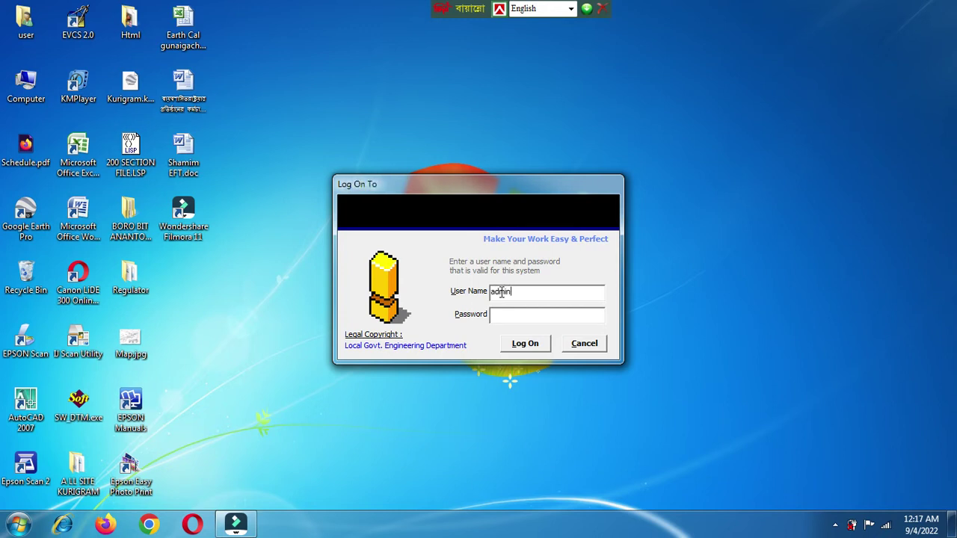
left_click(497, 320)
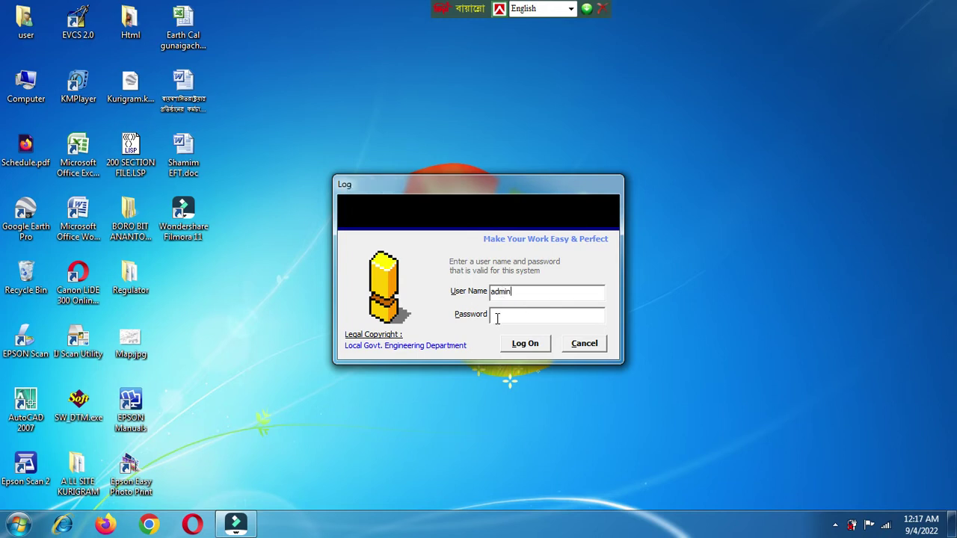
left_click(497, 315)
type("*****")
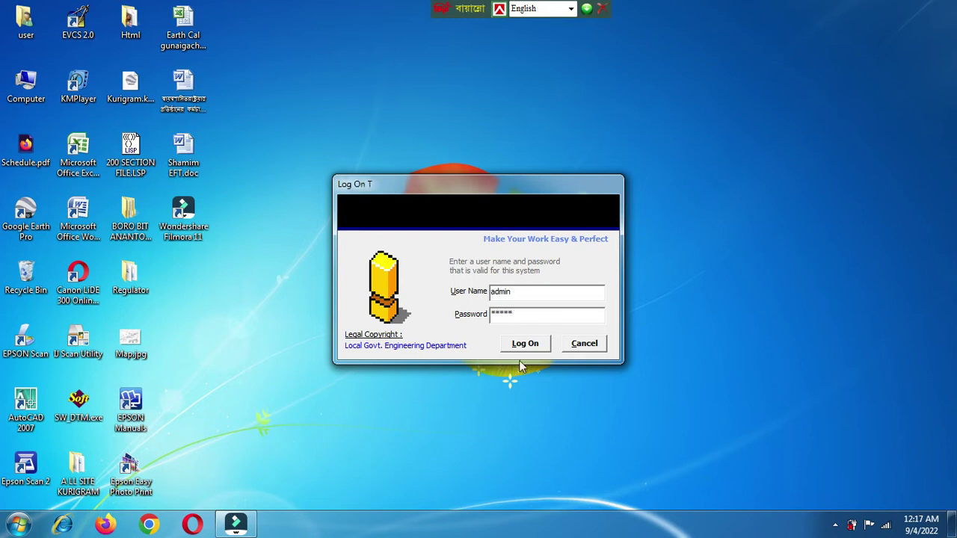
left_click(526, 346)
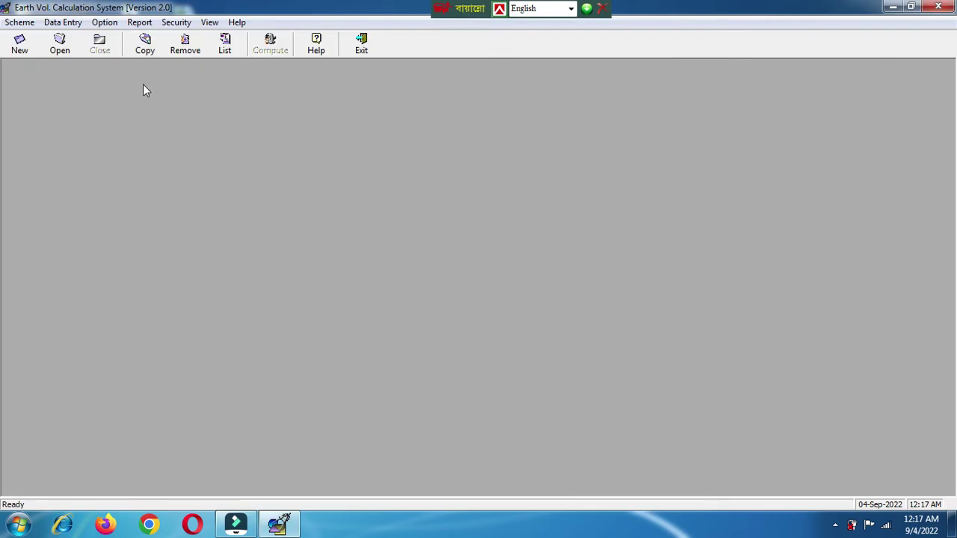
Step: Start a new scheme and set its scheme financial year to 2011-2012
left_click(20, 46)
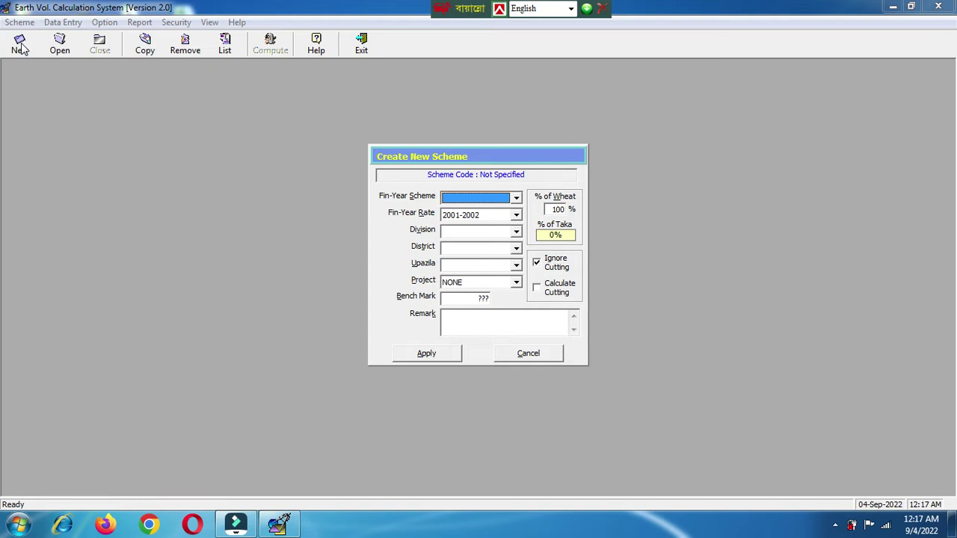
left_click(516, 198)
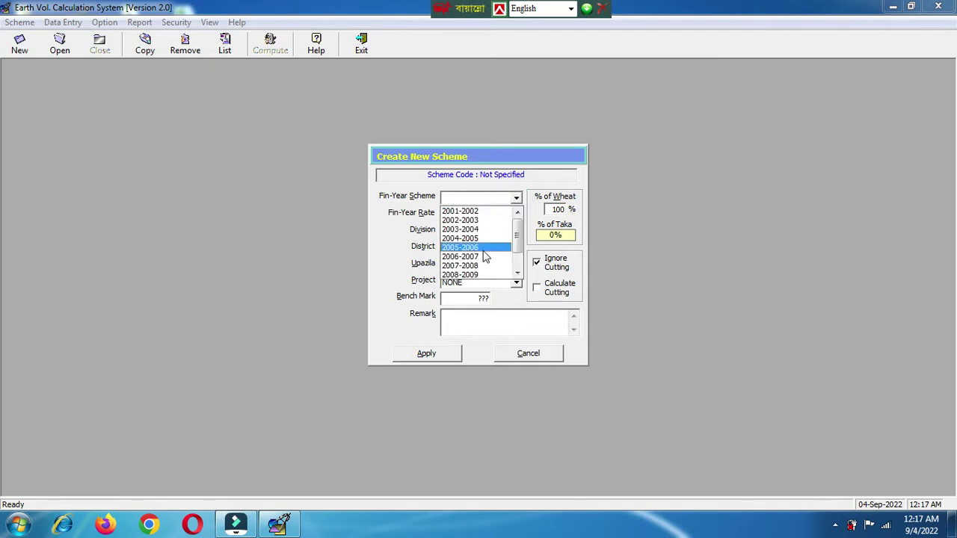
scroll(511, 251, "down", 1)
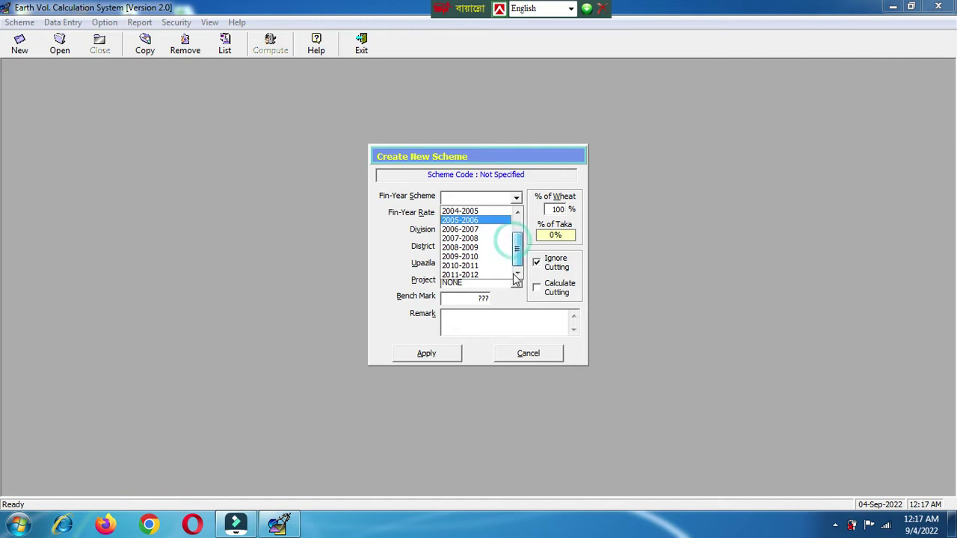
left_click(483, 276)
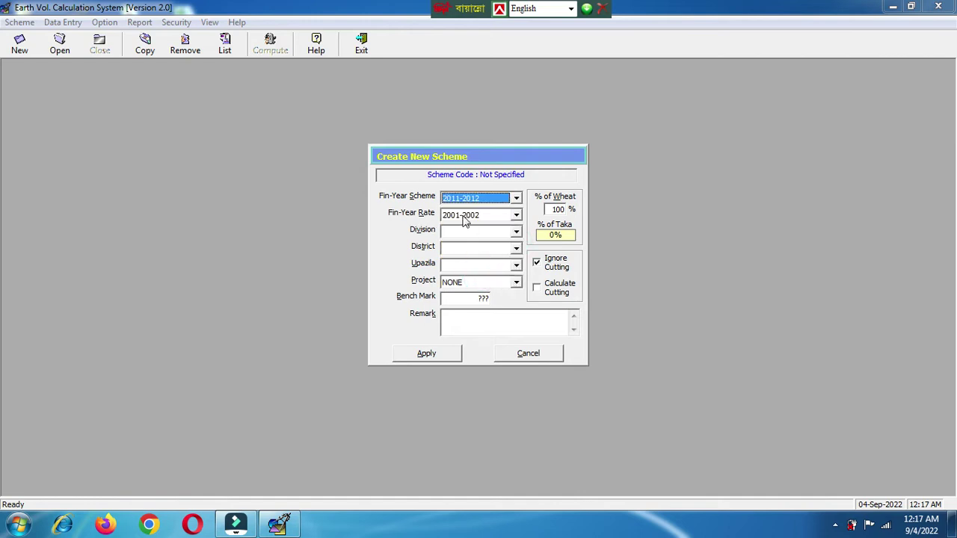
left_click(515, 217)
left_click(515, 215)
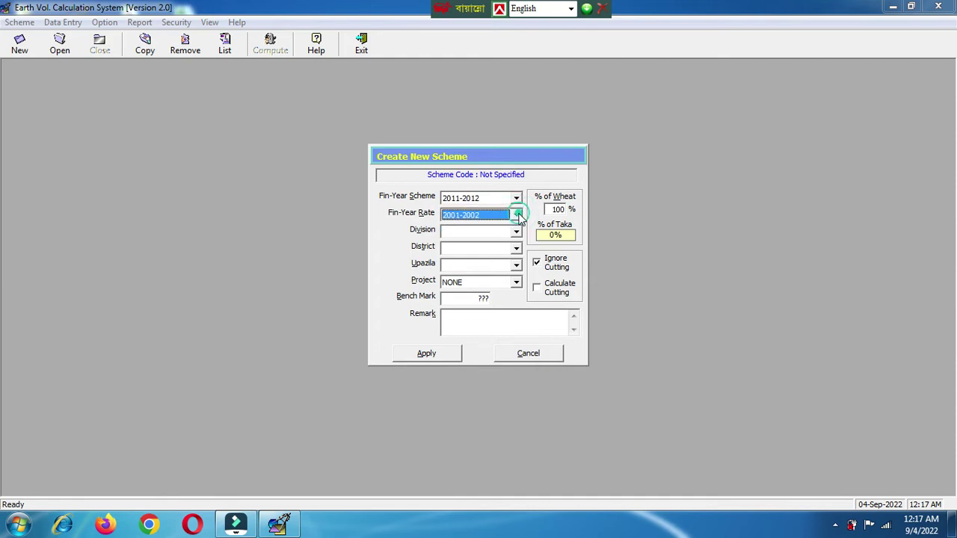
Step: Set the scheme's location to division RAJSHAHI, district PABNA and upazila BERA
left_click(516, 232)
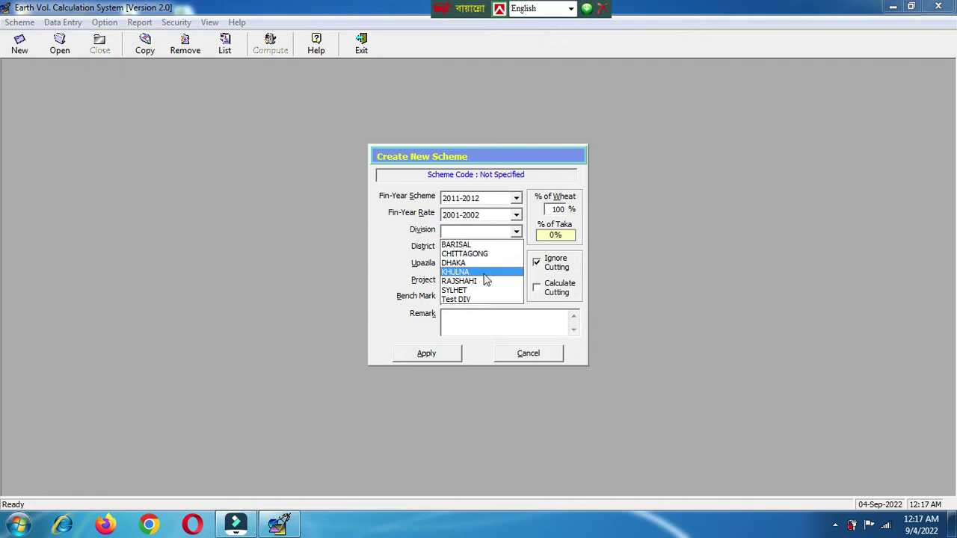
left_click(483, 282)
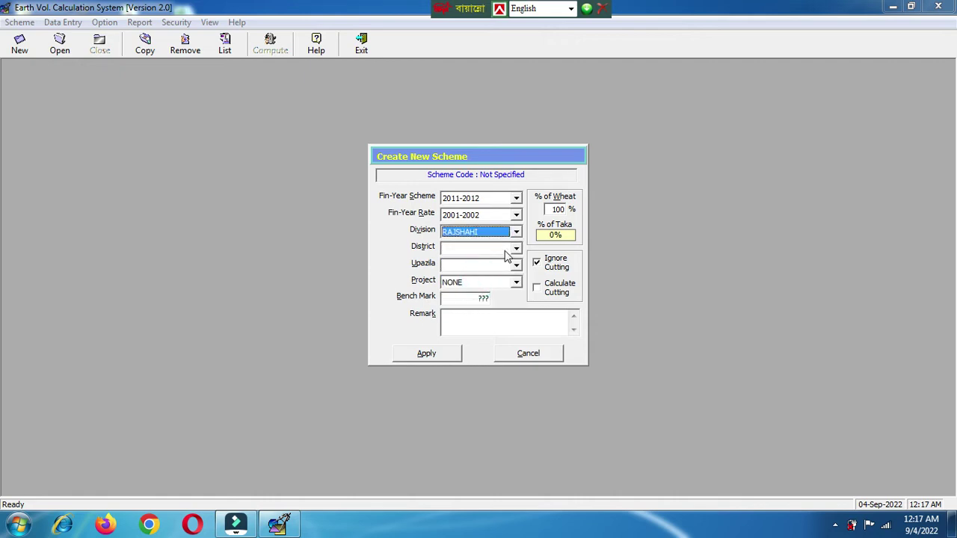
left_click(516, 248)
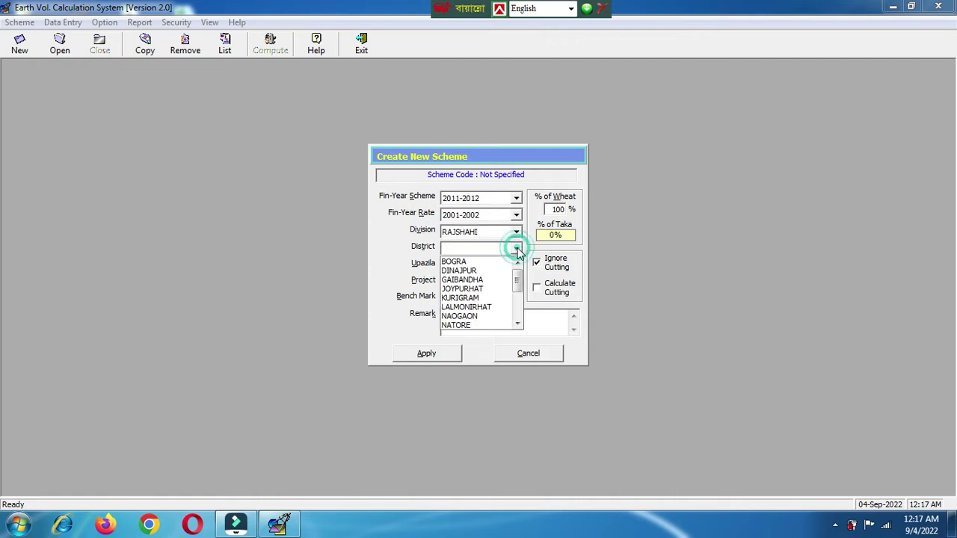
scroll(491, 284, "down", 1)
scroll(491, 284, "down", 2)
left_click(484, 281)
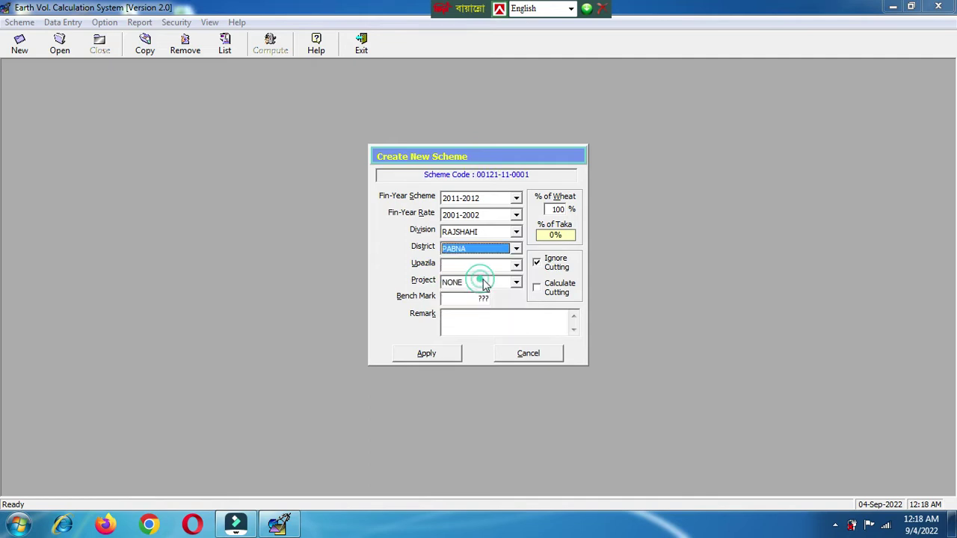
left_click(516, 267)
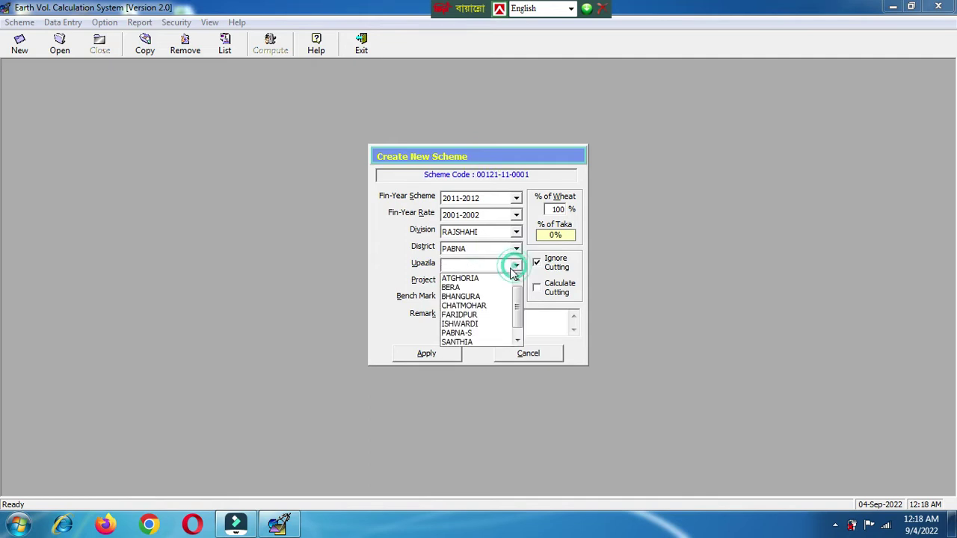
left_click(479, 288)
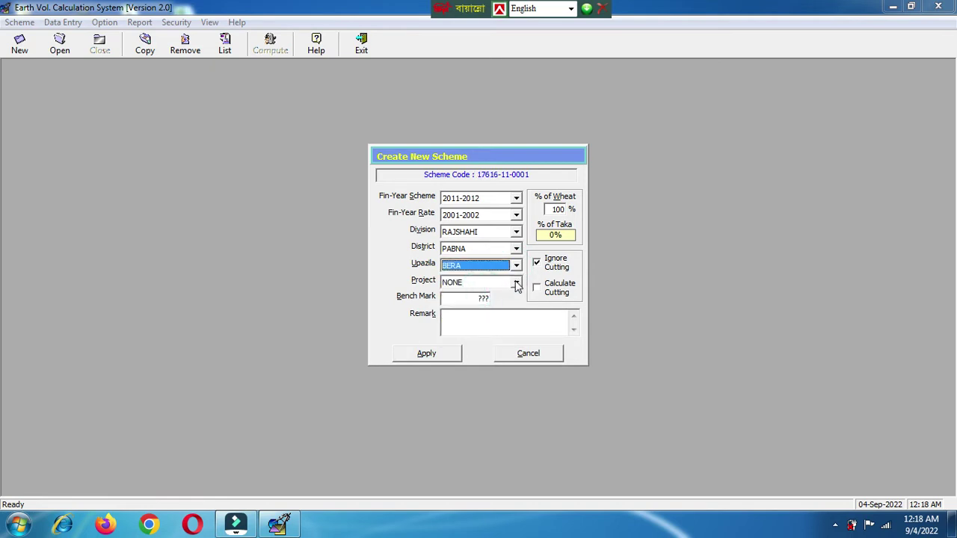
Step: Assign the new scheme to project RDP-4
left_click(517, 282)
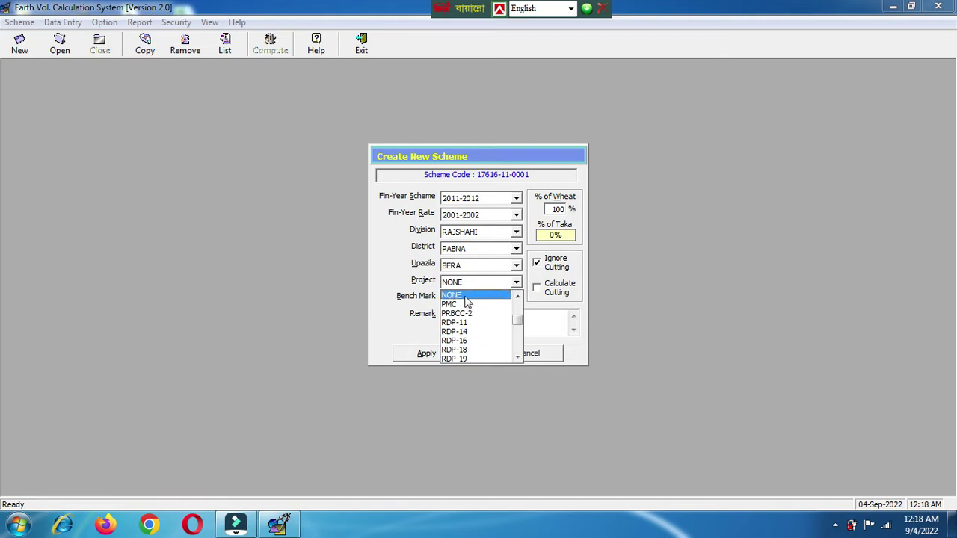
scroll(483, 354, "down", 2)
scroll(483, 354, "down", 5)
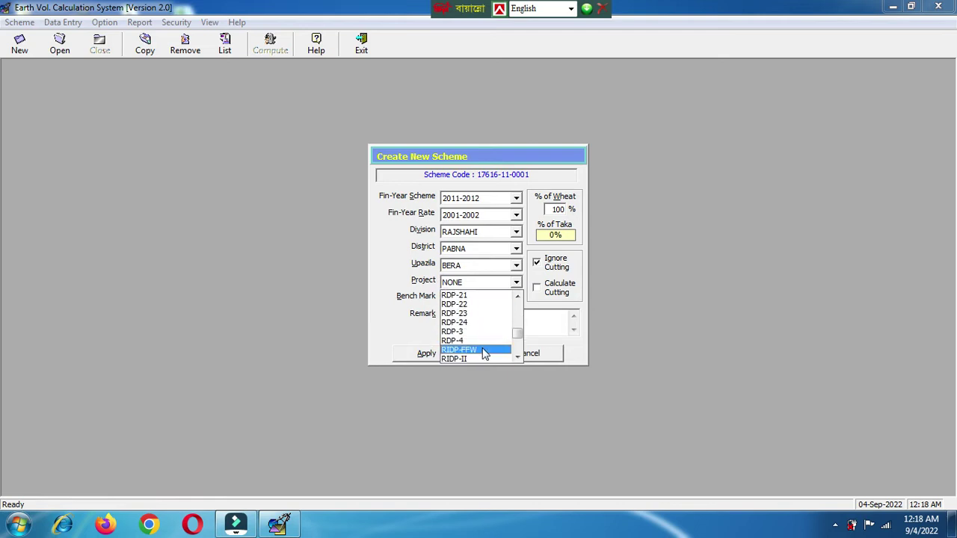
scroll(484, 348, "up", 2)
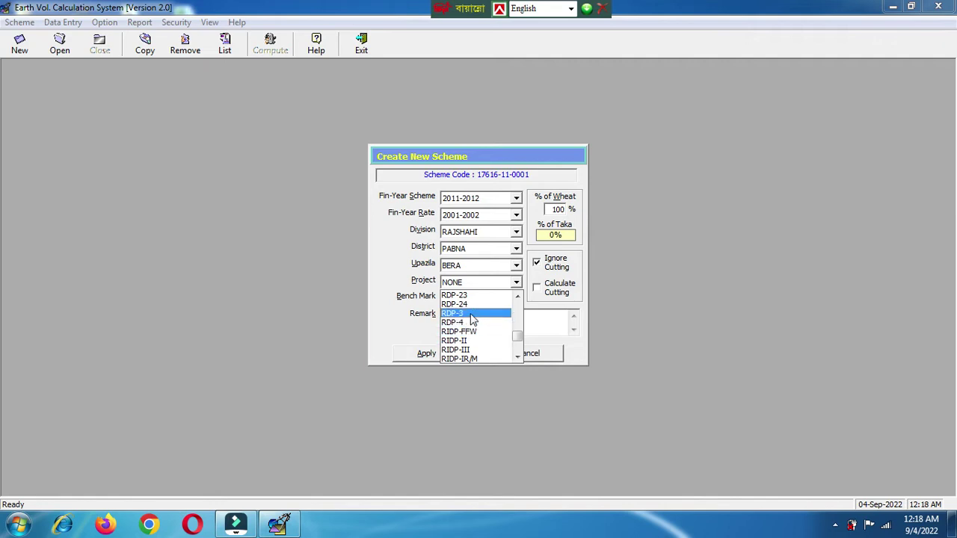
left_click(464, 322)
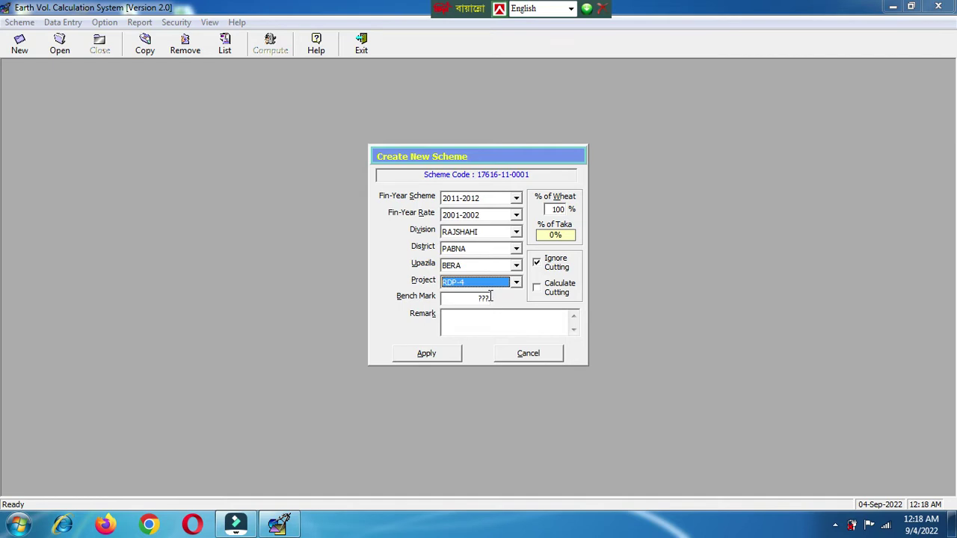
Step: Set the bench mark to 30, add the remark "Bench Mark Rl=30" and create the scheme
left_click(490, 297)
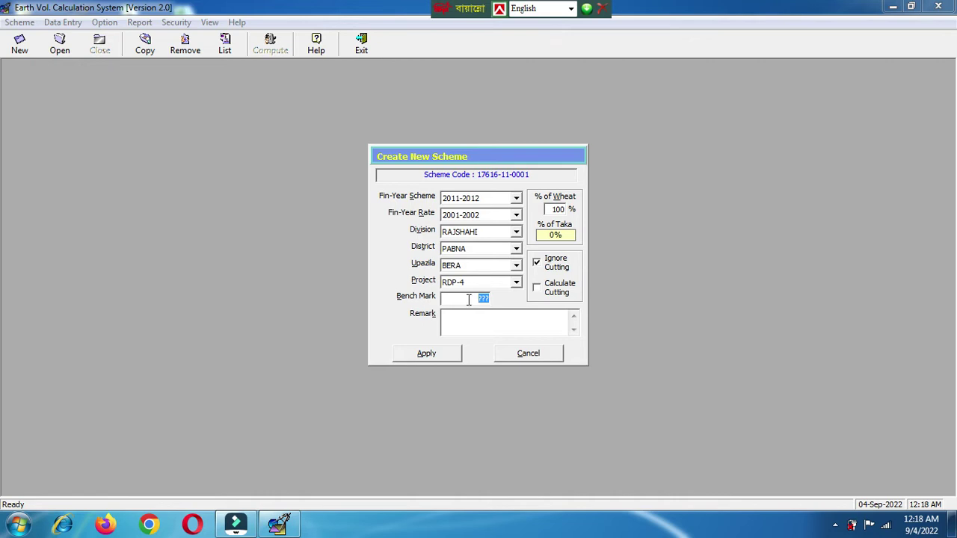
type("30")
left_click(465, 325)
type("Bench Mark Rl=30")
left_click(433, 356)
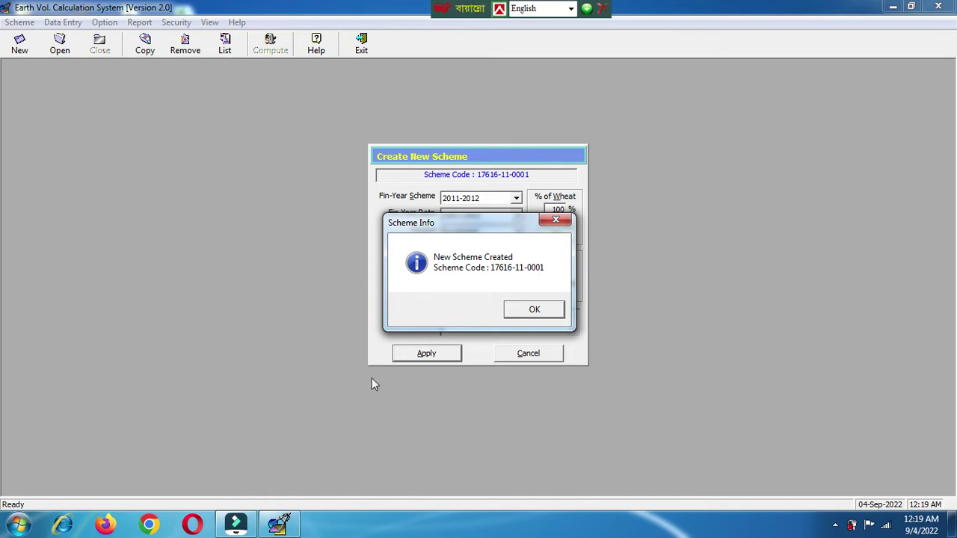
left_click(534, 313)
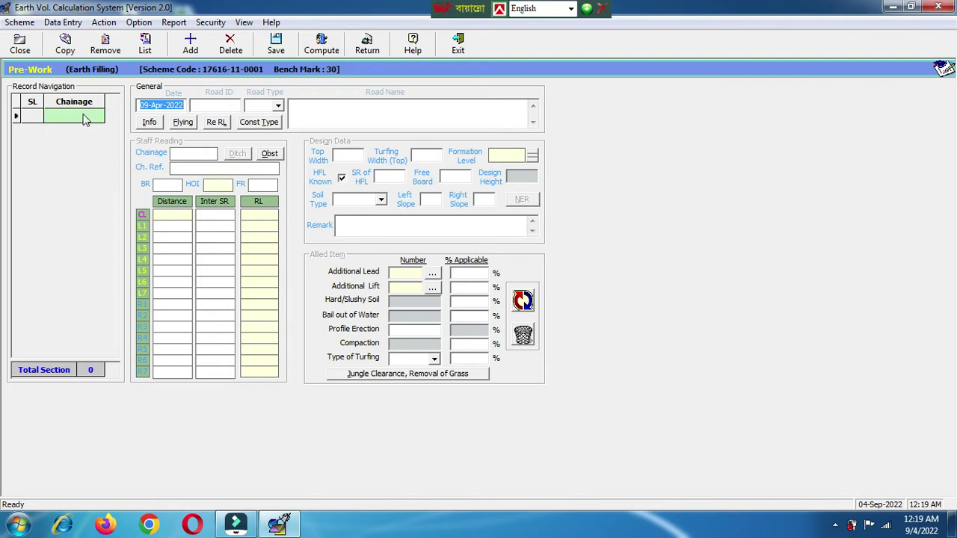
Step: Add a first cross-section record to the pre-work data at chainage 0
left_click(191, 45)
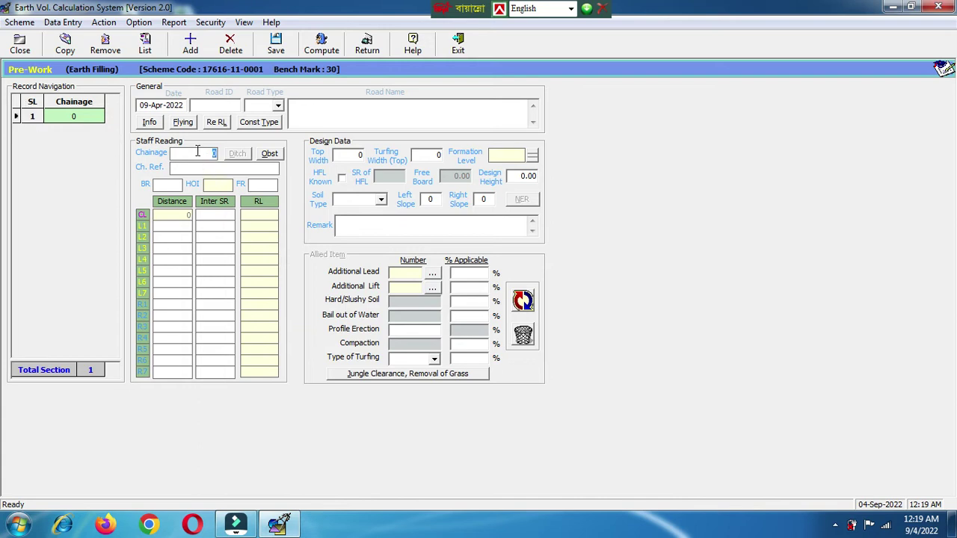
type("0")
key("Return")
Step: Set the top width in the section's design data to 6
left_click(360, 154)
key("BackSpace")
type("0")
key("BackSpace")
type("6")
left_click(503, 158)
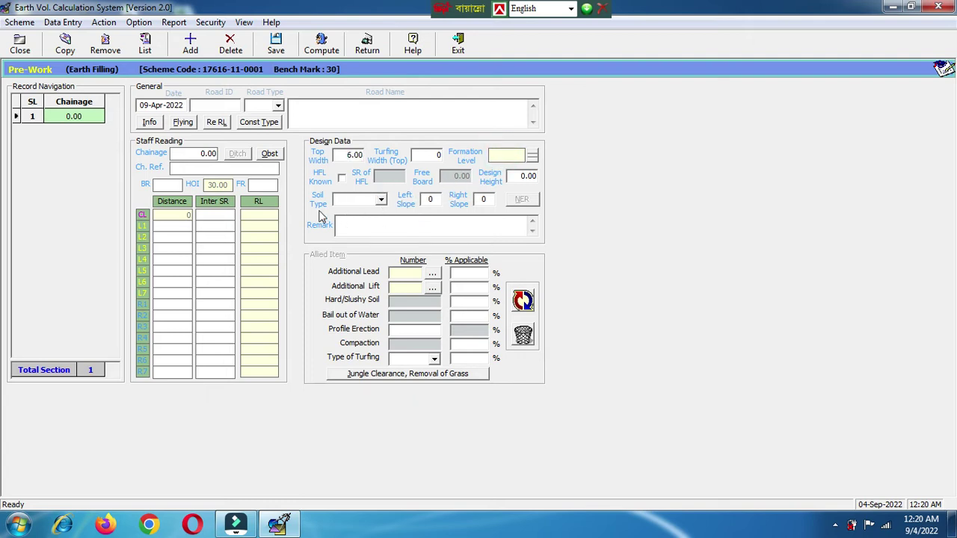
Step: Set the section's soil type to Silty Sand
left_click(380, 200)
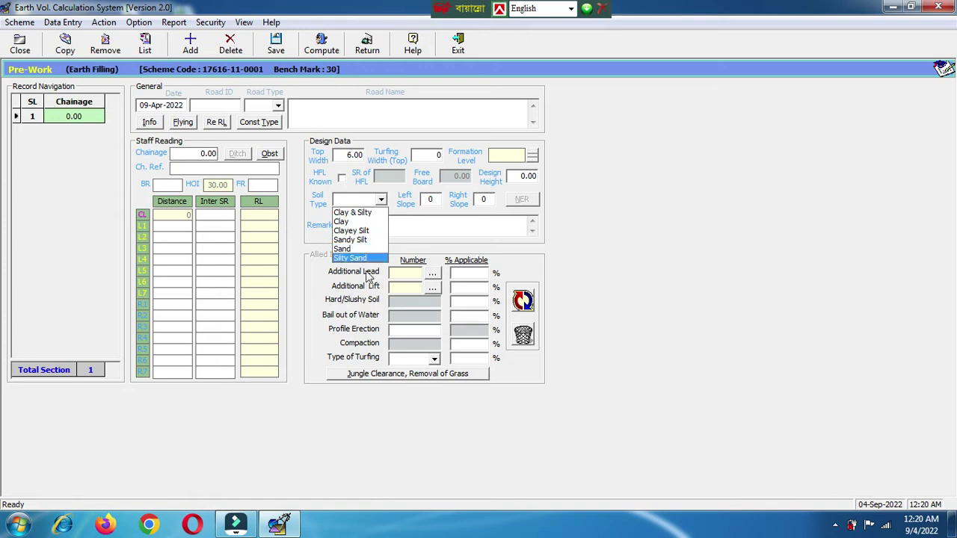
left_click(368, 239)
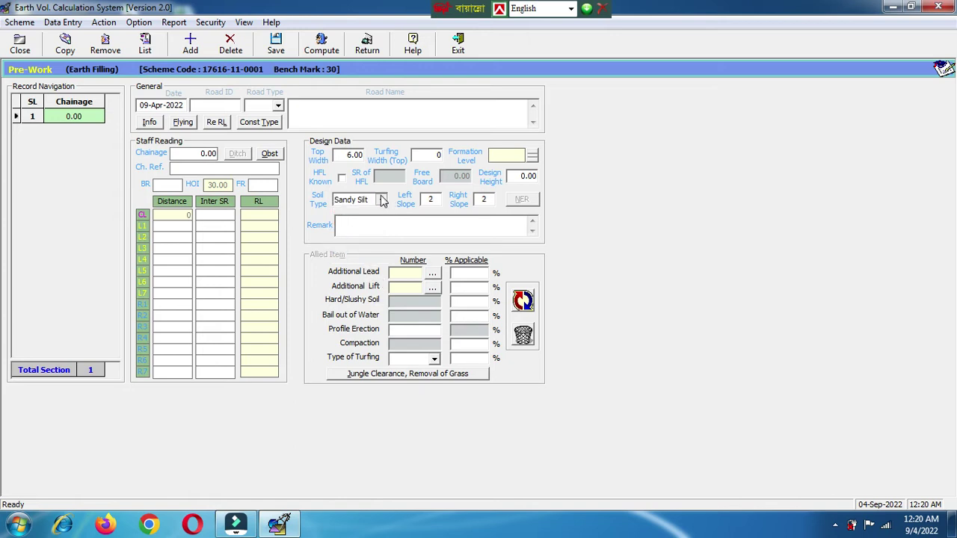
left_click(380, 200)
left_click(358, 258)
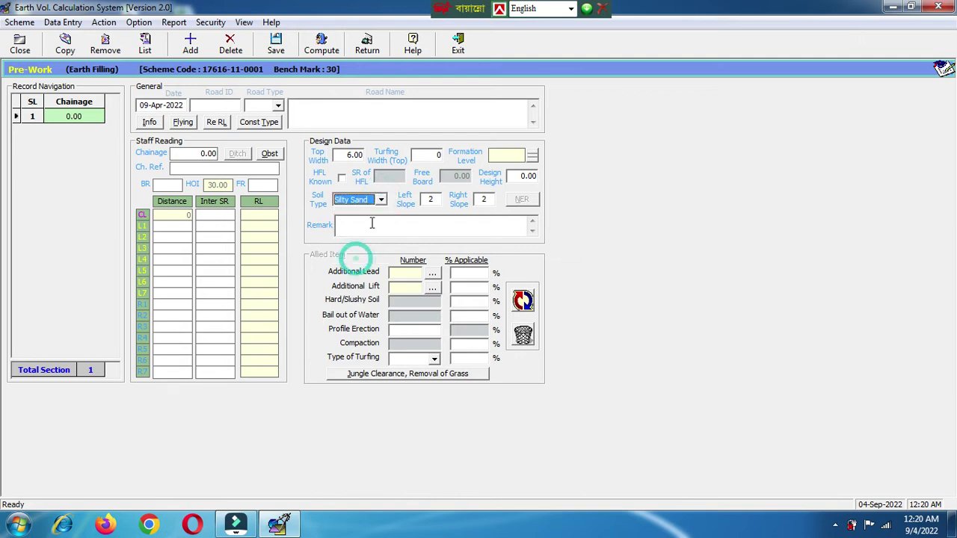
Step: Set both the left slope and the right slope of the section to 3
left_click(437, 198)
double_click(438, 198)
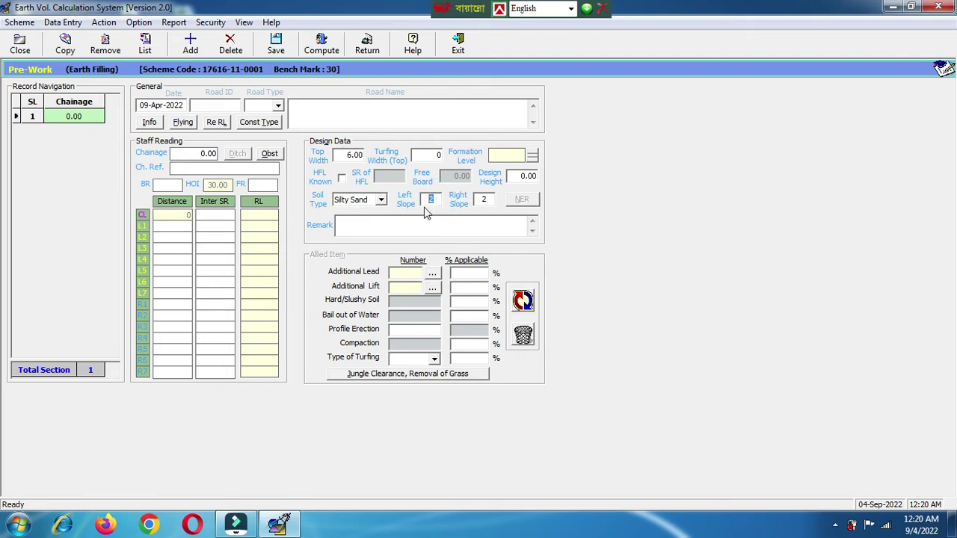
type("3")
double_click(487, 198)
type("3")
Step: Set the design height of the section to 31
left_click(527, 176)
left_click(537, 174)
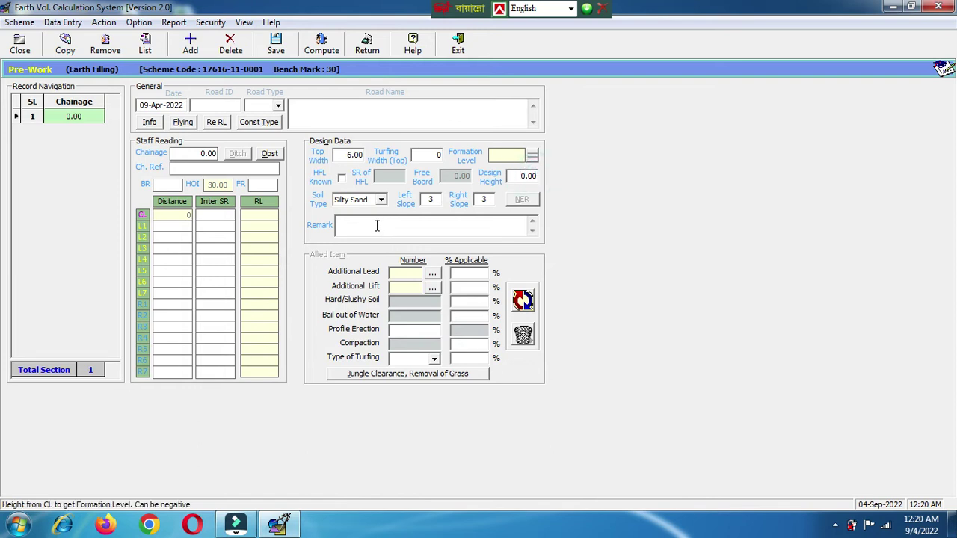
left_click(504, 156)
left_click(504, 156)
left_click(507, 154)
double_click(535, 176)
type("31")
left_click(376, 227)
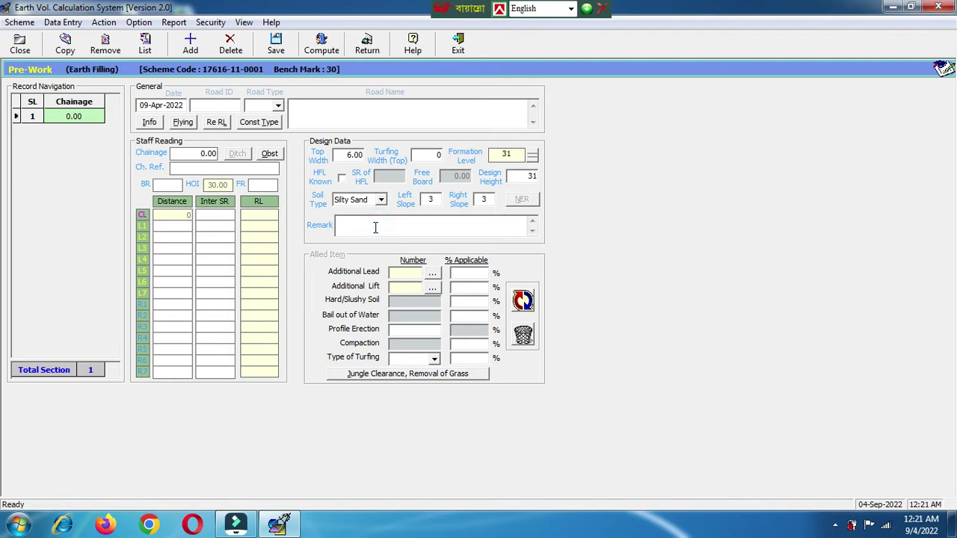
Step: Enter a BR staff reading of 1 and an intermediate staff reading of 1.096 for the centre line
left_click(169, 184)
type("1")
left_click(209, 216)
left_click(209, 215)
left_click(221, 216)
type("1.096")
key("Return")
left_click(211, 228)
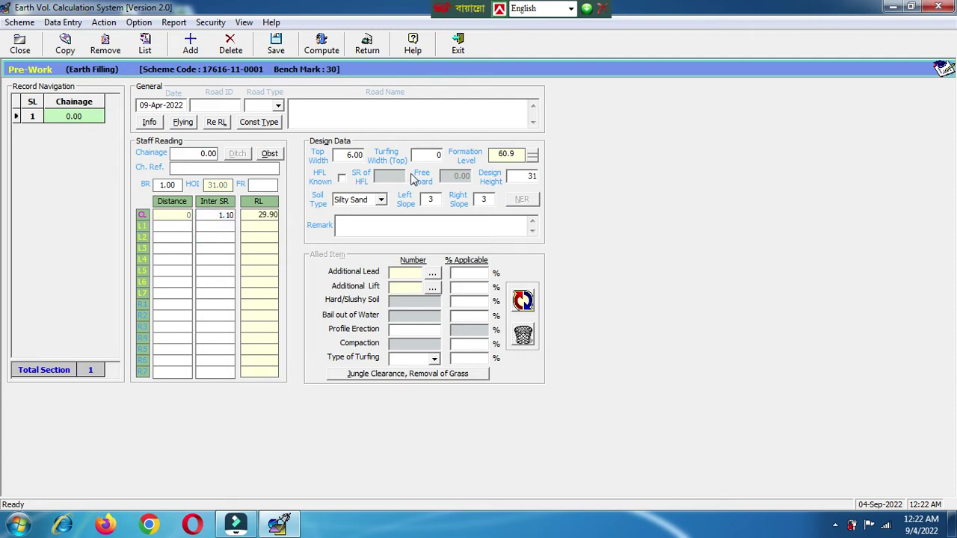
Step: Enter an intermediate staff reading of 1.19 and a distance of 1.7 for point L1
left_click(535, 175)
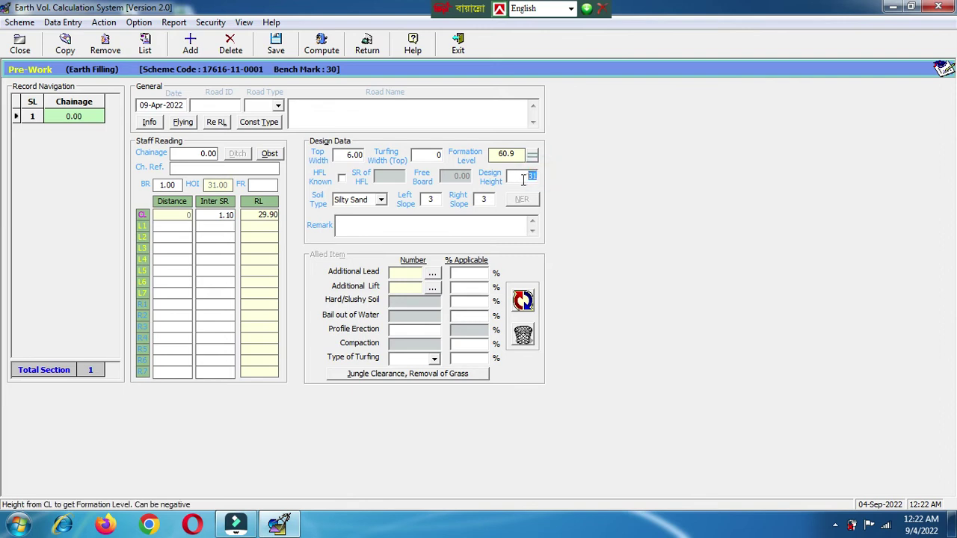
left_click(223, 226)
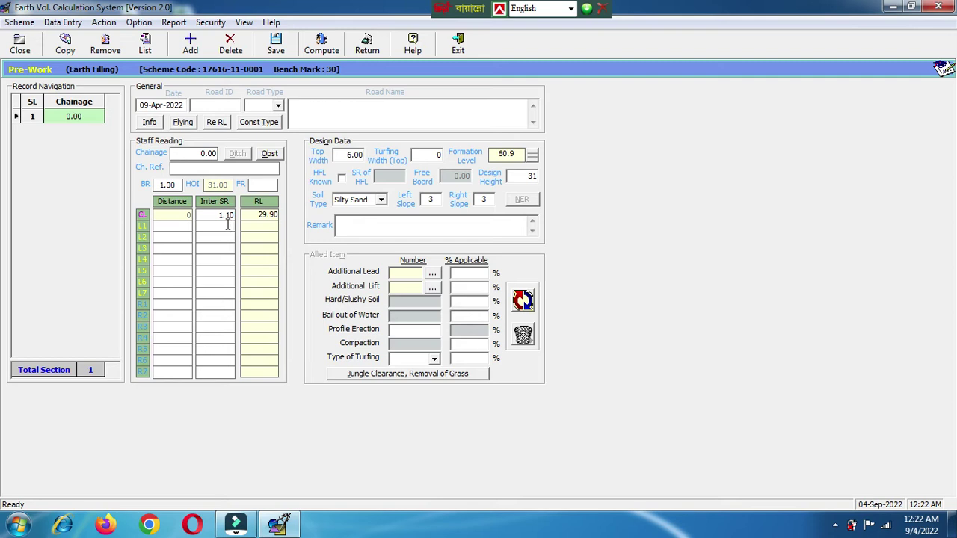
type("1.15")
type("6")
left_click(231, 237)
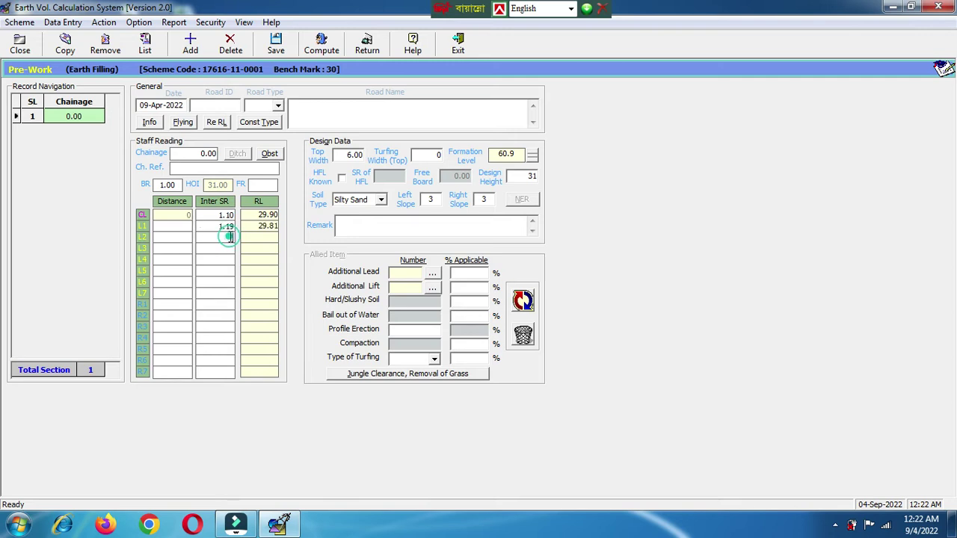
left_click(187, 226)
type("2")
key("BackSpace")
type("1.7")
Step: Enter staff reading 1.936 at distance 4.5 for L2 and staff reading 3.076 at distance 8.4 for L3
left_click(187, 236)
left_click(214, 236)
type("1.936")
left_click(178, 235)
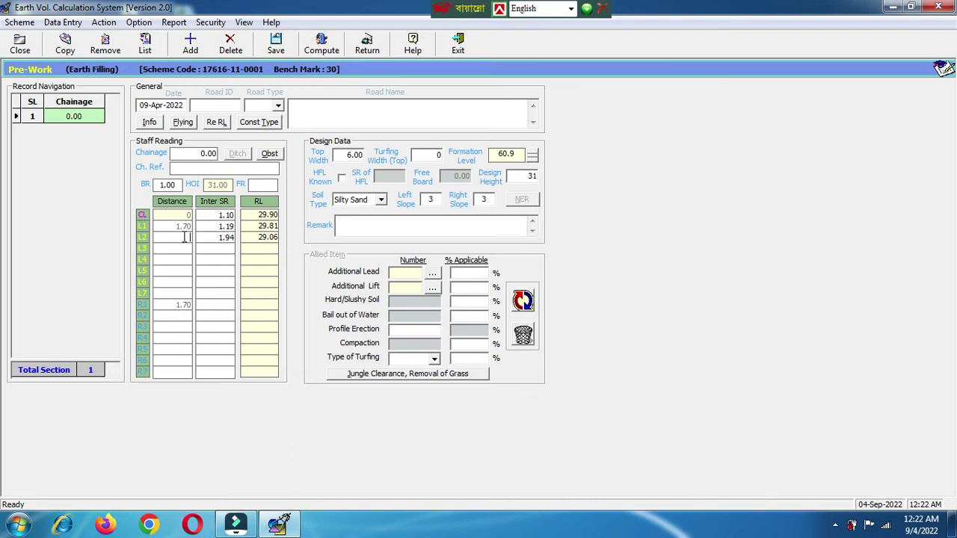
type("4.5")
left_click(222, 240)
type("3.")
type("076")
type("8.4")
Step: Enter an intermediate staff reading of 4.456 and a distance of 12 for point L4
left_click(218, 259)
type("2")
type(".")
type(".456")
left_click(181, 260)
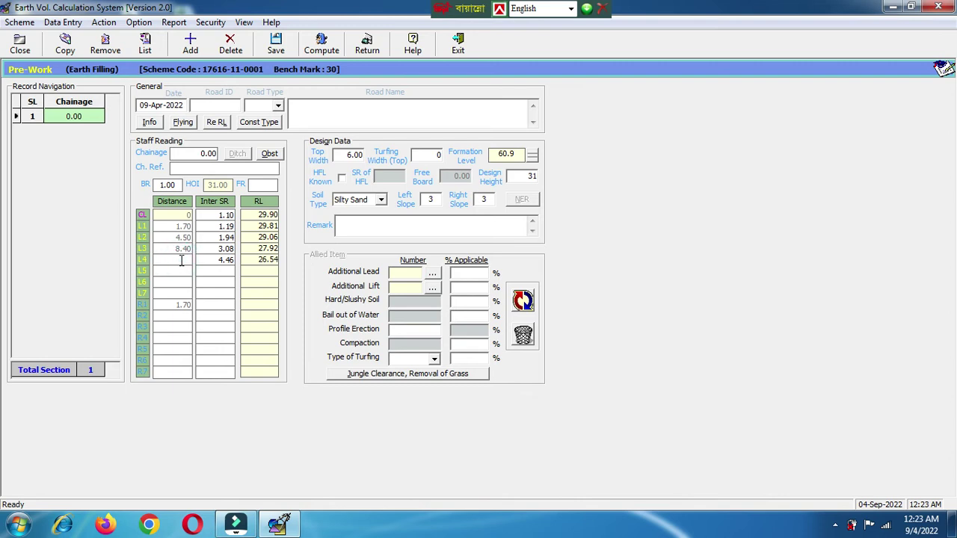
type("12")
Step: Enter staff reading 5.536 at distance 17 for L5 and staff reading 5.796 at distance 20 for L6
left_click(210, 270)
type("5.536")
left_click(183, 271)
type("17")
left_click(229, 282)
type("5.796")
left_click(187, 282)
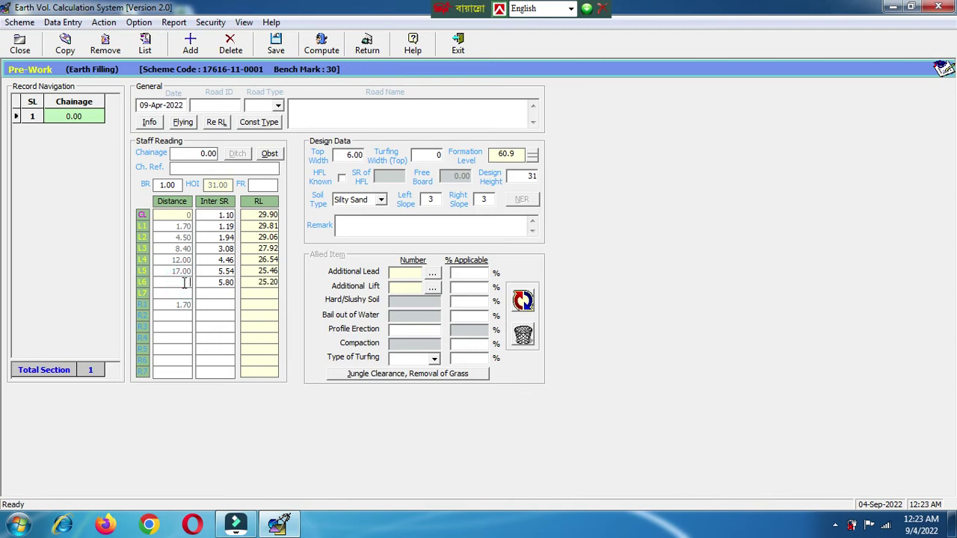
type("20")
Step: Enter an intermediate staff reading of 1.286 for point R1 and set its distance to 2
left_click(225, 305)
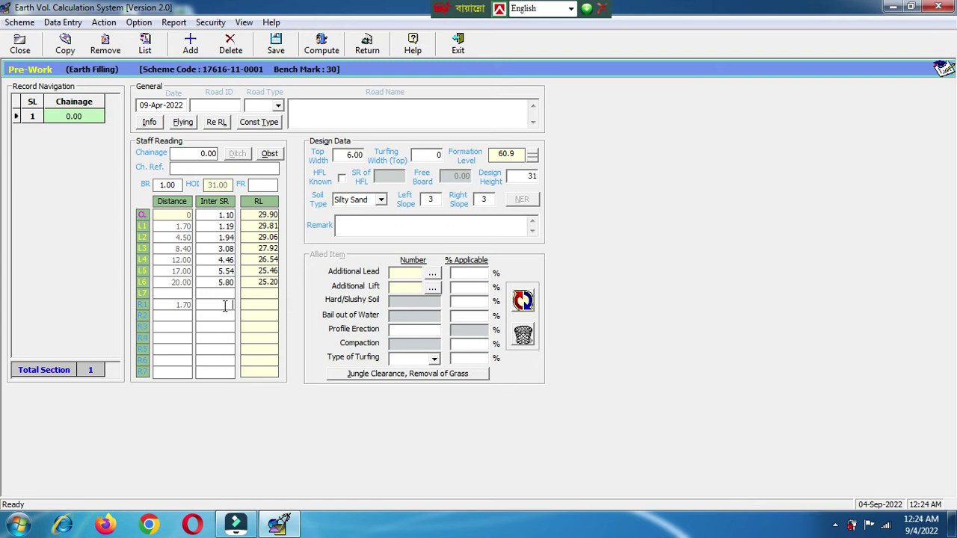
left_click(182, 305)
left_click(221, 305)
type("1.286")
left_click(188, 304)
type("4")
Step: Enter staff reading 2.136 at distance 4.2 for R2 and staff reading 3.416 at distance 7 for R3
left_click(214, 314)
type("2.136")
left_click(184, 317)
type("4.2")
left_click(212, 323)
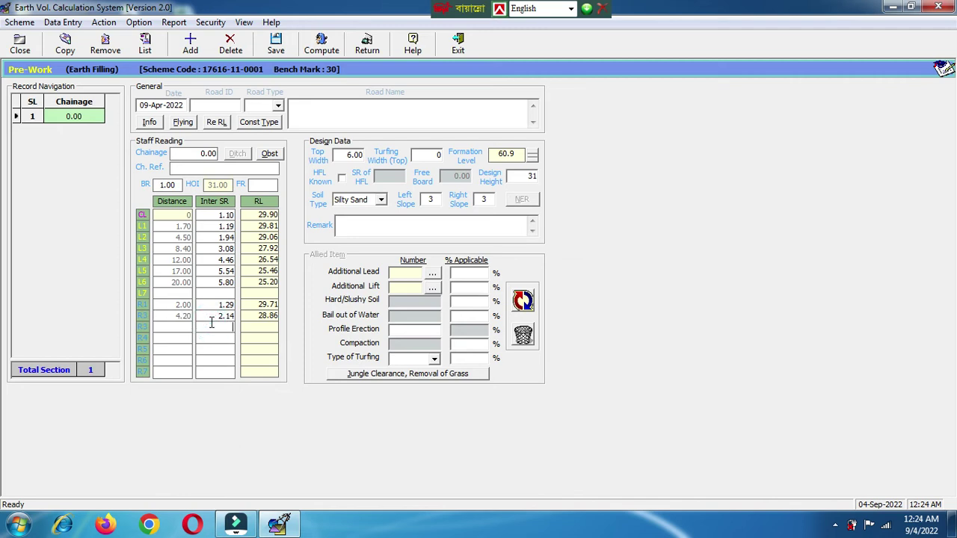
type("3.416")
left_click(186, 327)
type("7")
Step: Enter an intermediate staff reading of 4.87 and a distance of 9 for point R4
left_click(229, 338)
type("4")
type(".5")
type("66")
left_click(178, 341)
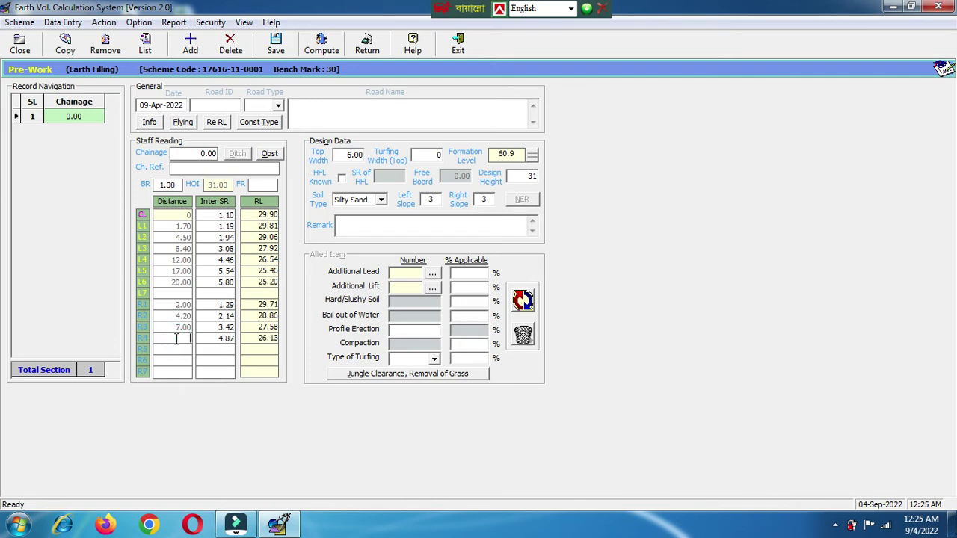
type("9")
Step: Enter an intermediate staff reading of 5.016 and a distance of 11 for point R5
left_click(210, 348)
left_click(210, 348)
type("5.016")
left_click(183, 348)
type("31")
key("BackSpace")
type("11")
Step: Enter an intermediate staff reading of 5.116 and a distance of 20 for point R6
left_click(225, 360)
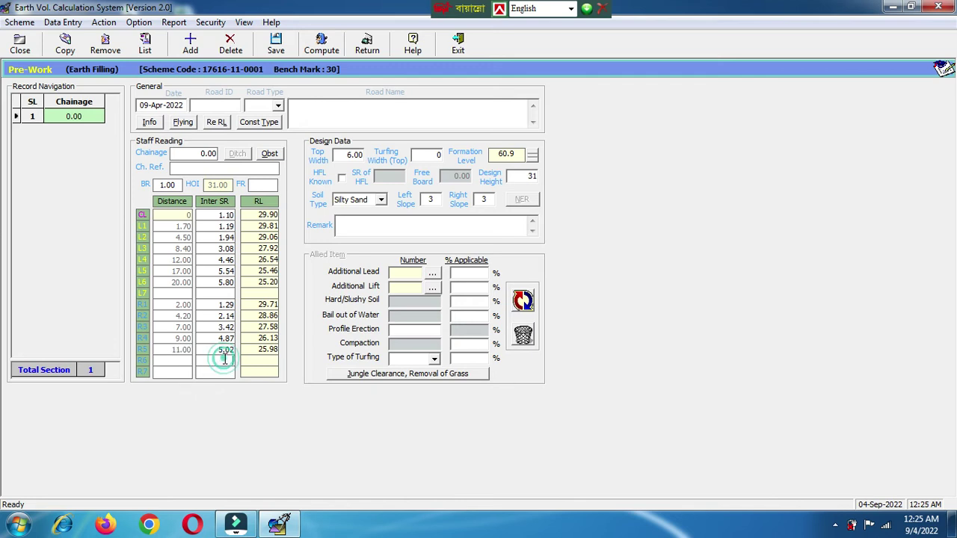
type("5.116")
left_click(178, 361)
type("20")
left_click(222, 366)
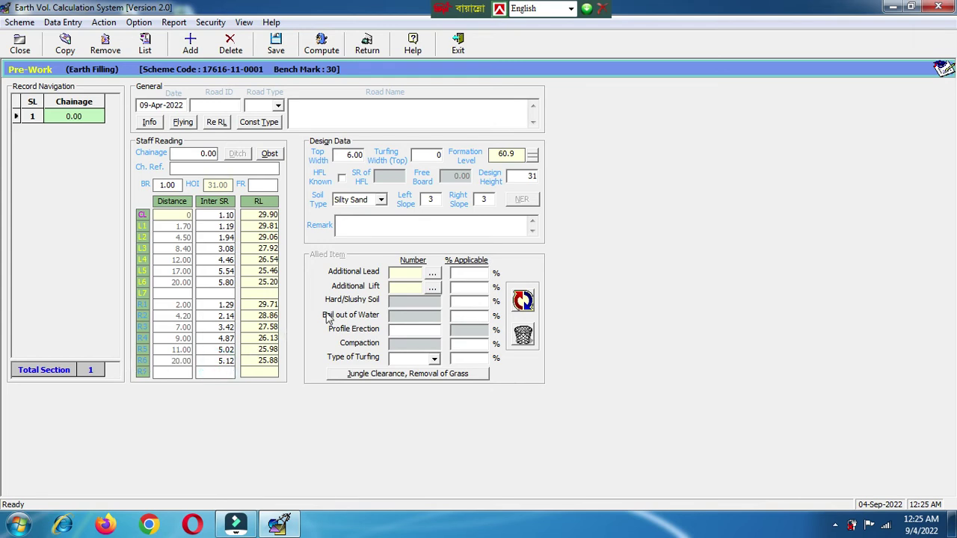
Step: Try a design height of 0 for the section at chainage 0.00
left_click(536, 176)
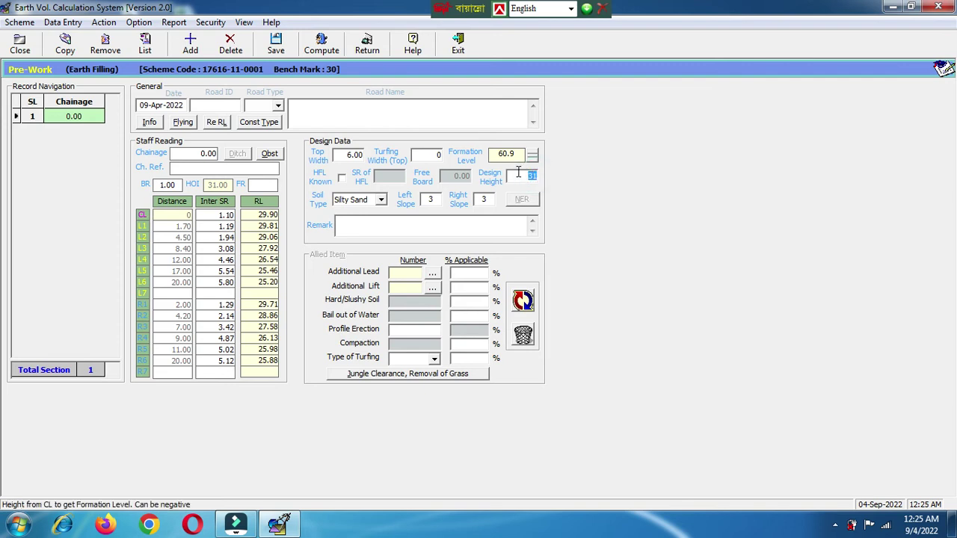
left_click(532, 176)
left_click(532, 175)
double_click(532, 175)
type("0")
left_click(490, 216)
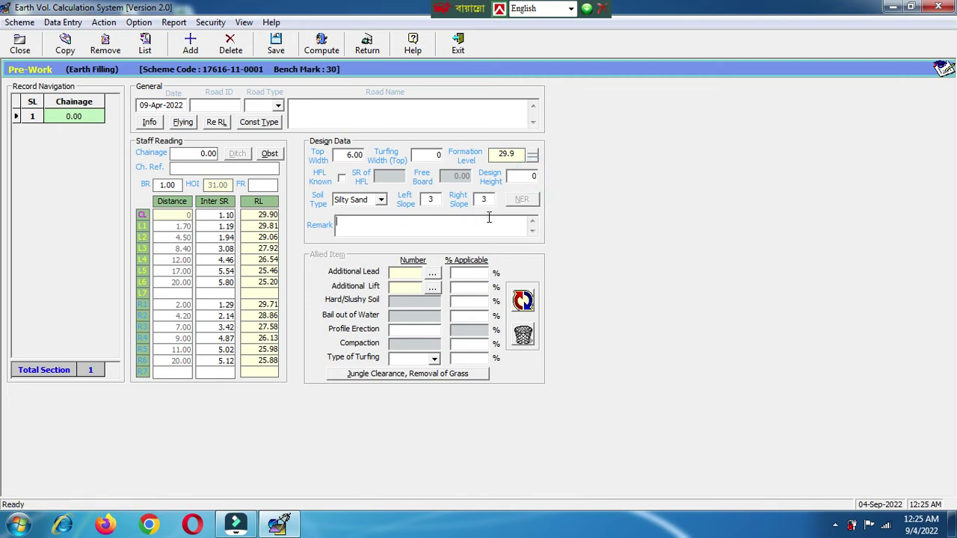
Step: Set the design height to 1.1 for the section at chainage 0.00 and save the record
double_click(537, 175)
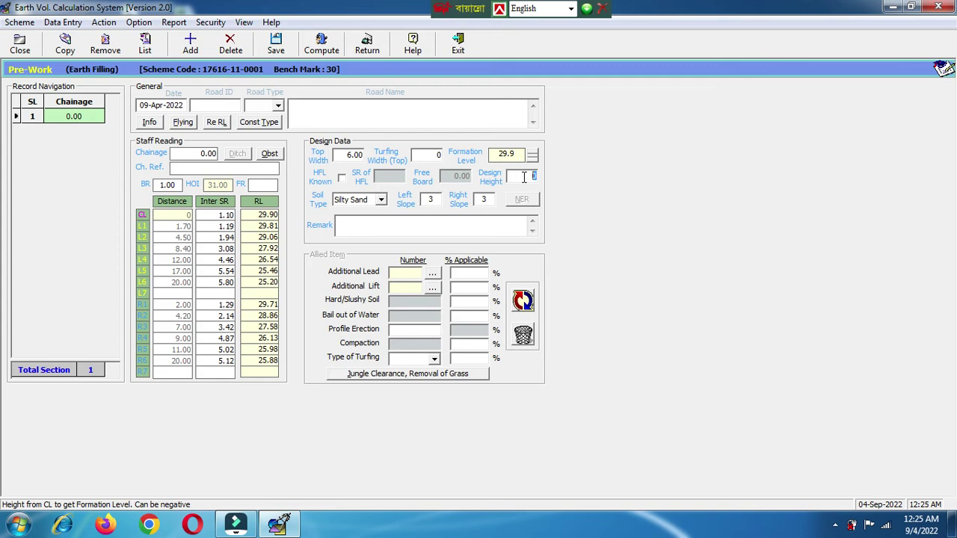
type("1.1")
left_click(459, 223)
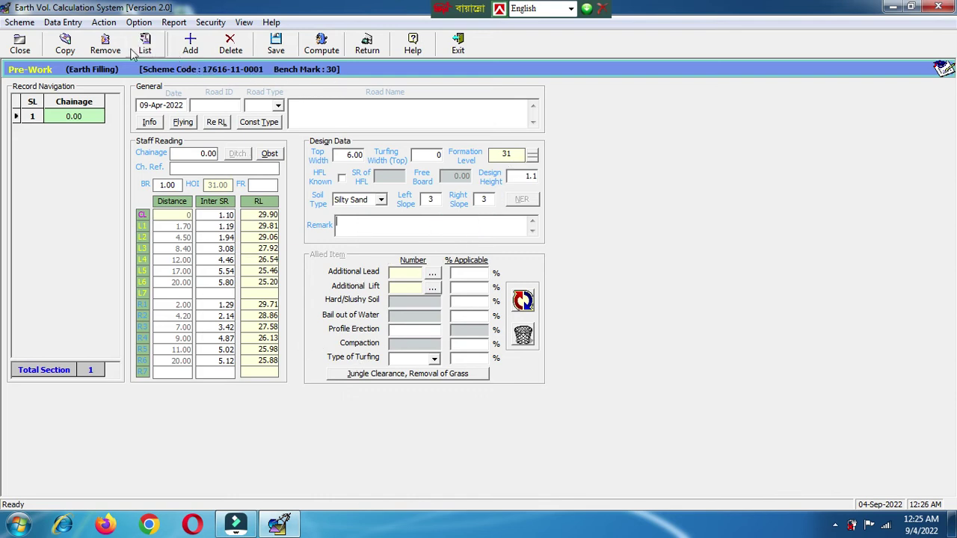
left_click(276, 45)
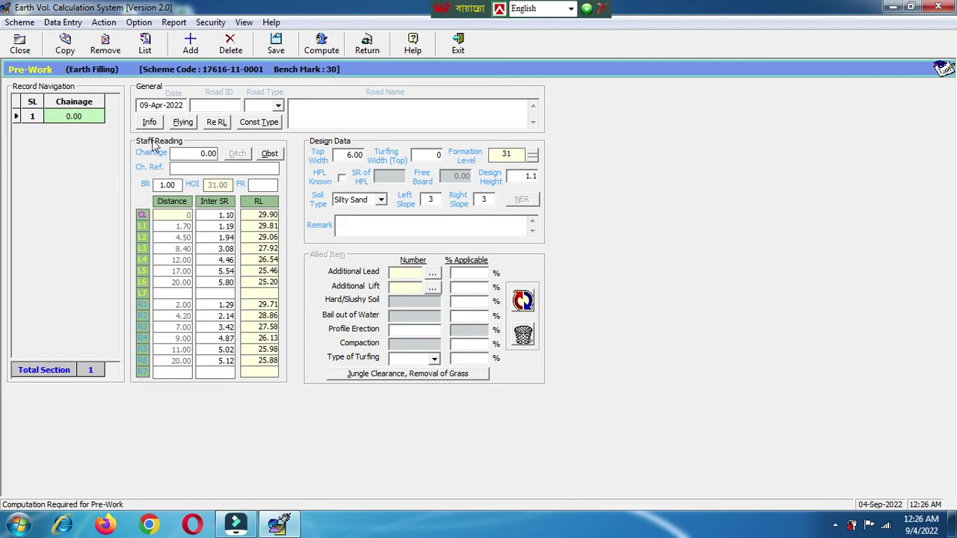
Step: Add a second section at chainage 100 with a BR reading of 1.020 and an FR reading of 0.990
left_click(190, 43)
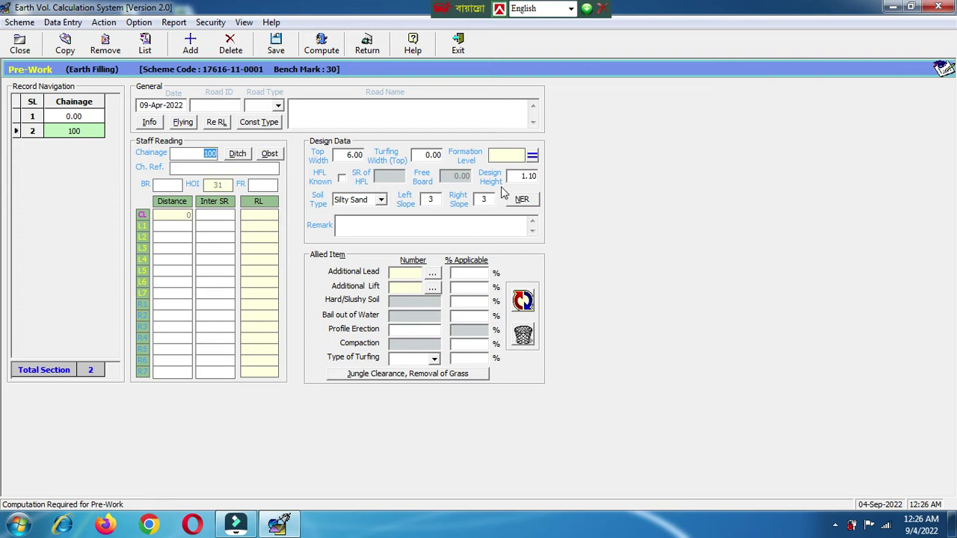
left_click(175, 185)
type("1.020")
left_click(259, 185)
type(".990")
left_click(249, 217)
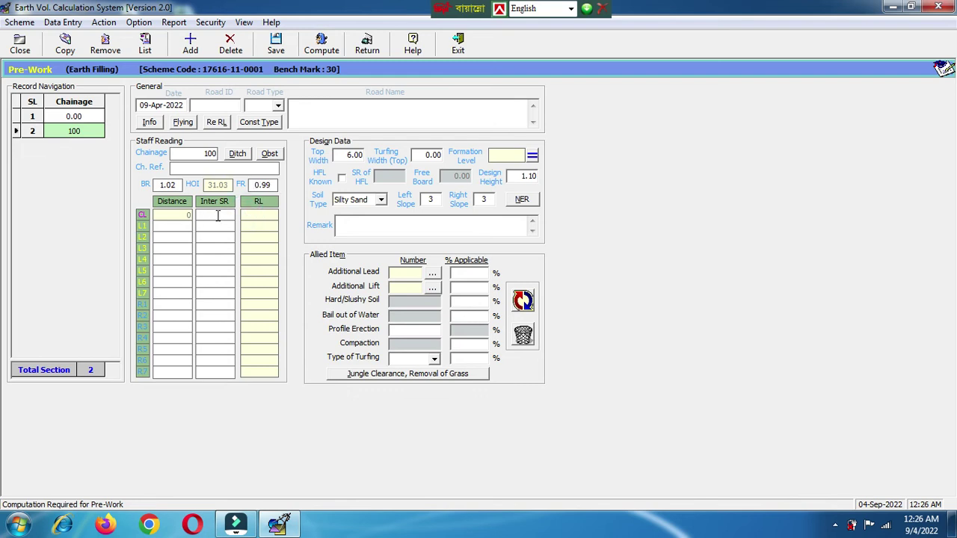
Step: For chainage 100, enter staff reading 1.531 for the centre line and 1.501 at distance 1.4 for L1
left_click(219, 217)
type("1.531")
key("Return")
left_click(221, 227)
type("1.501")
key("Return")
left_click(176, 225)
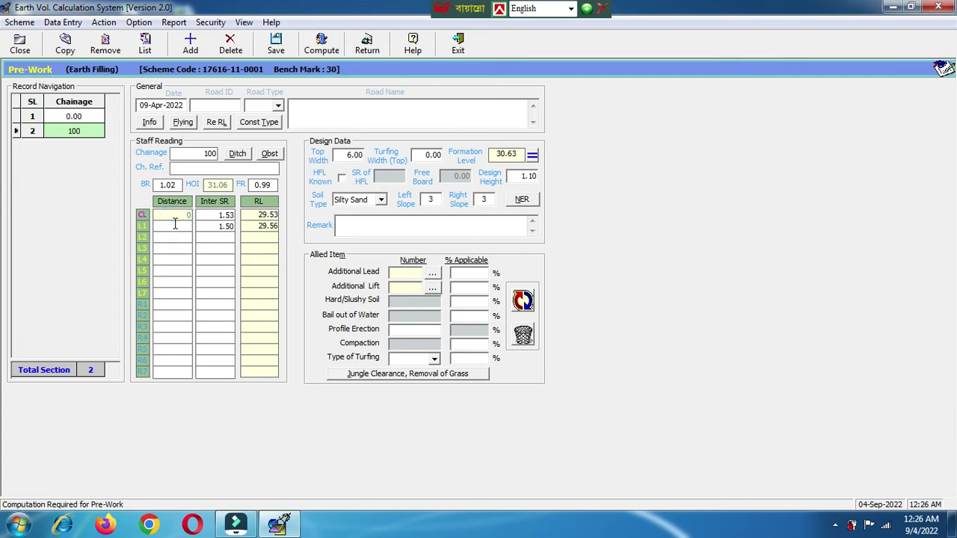
type("1.4")
Step: For chainage 100, enter staff reading 3.106 at distance 4.7 for L2 and 4.891 at distance 8 for L3
left_click(223, 237)
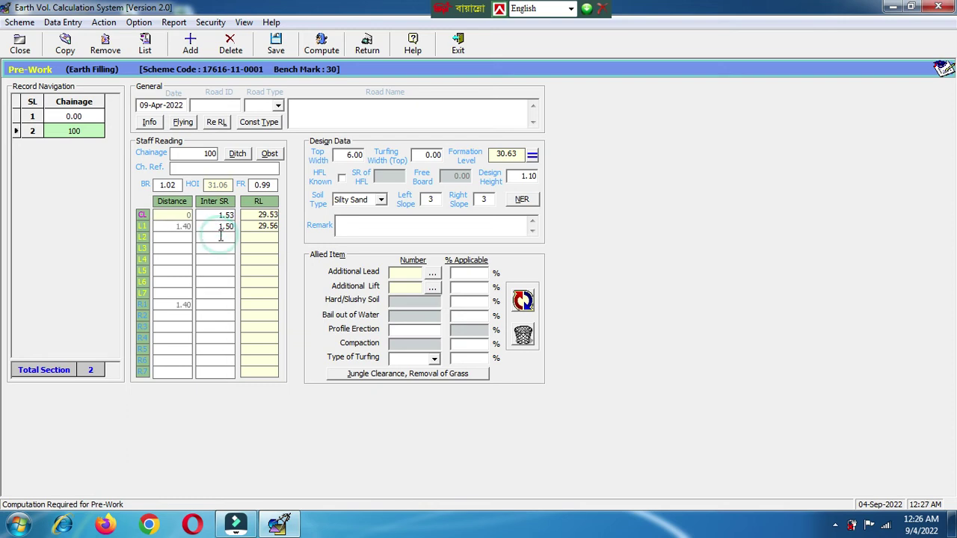
type("3.106")
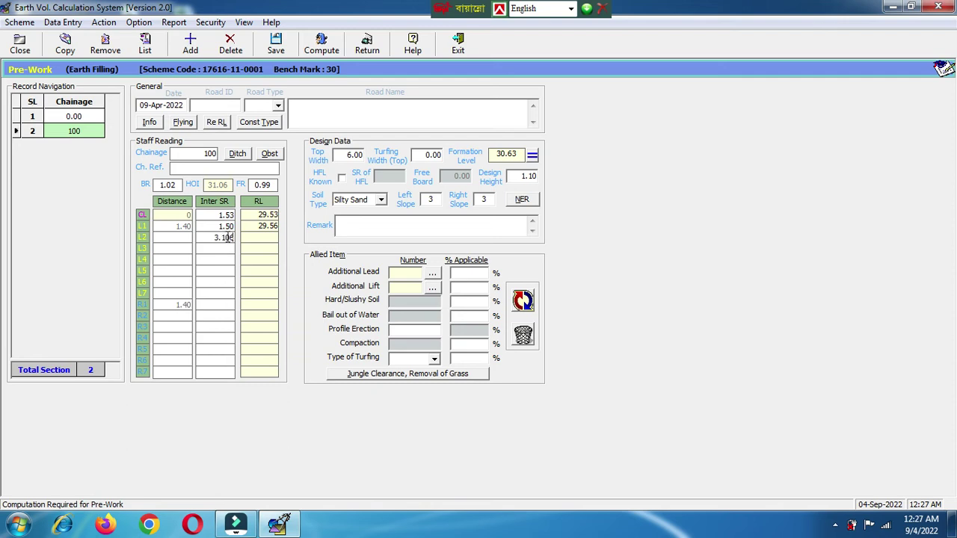
left_click(181, 237)
type("4.7")
left_click(224, 245)
type("4.891")
left_click(176, 249)
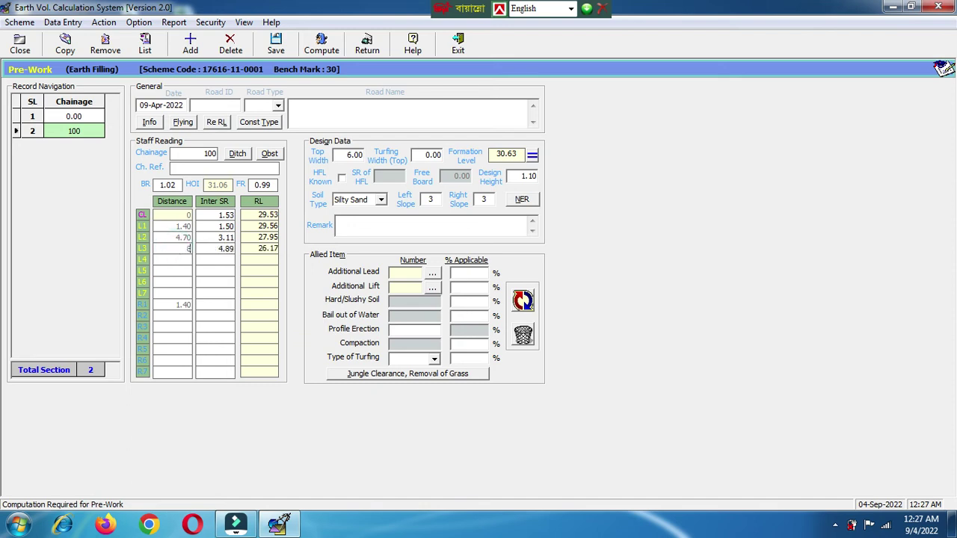
type("8")
Step: For chainage 100, enter staff reading 6.89 at distance 11 for L4 and 6.830 at distance 20 for L5
left_click(225, 256)
left_click(224, 257)
type("6.89")
left_click(182, 260)
type("11")
left_click(214, 271)
type("6.830")
left_click(180, 271)
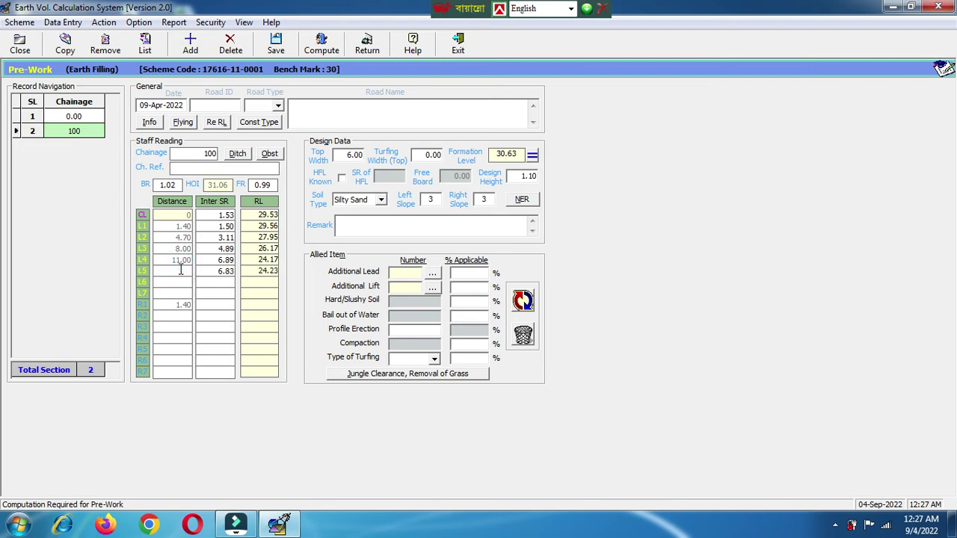
type("20")
Step: For chainage 100, enter staff reading 1.541 for R1 and set its distance to 1.7
left_click(226, 306)
type("1.541")
left_click(189, 304)
left_click_drag(189, 305, 160, 306)
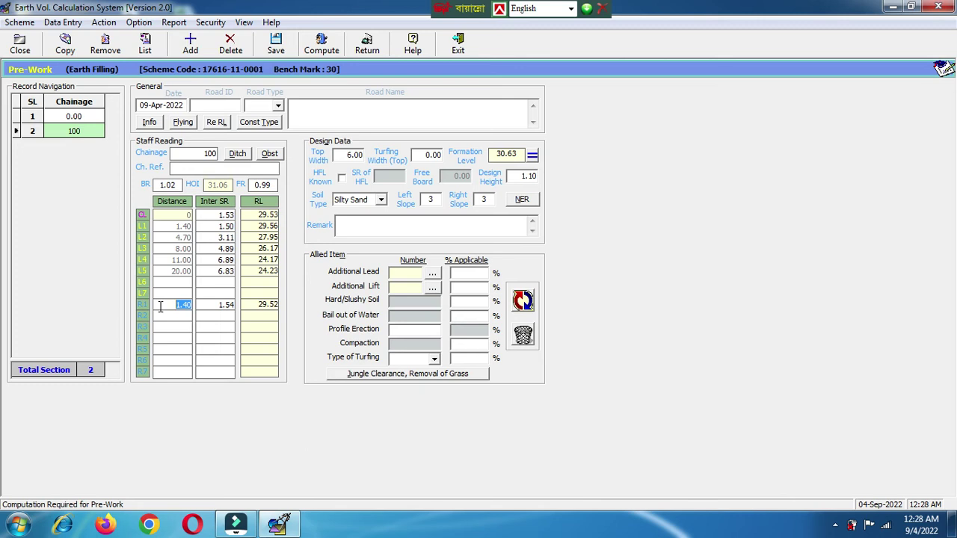
type("1.7")
Step: For chainage 100, enter staff reading 3.021 and distance 5.1 for point R2
left_click(215, 316)
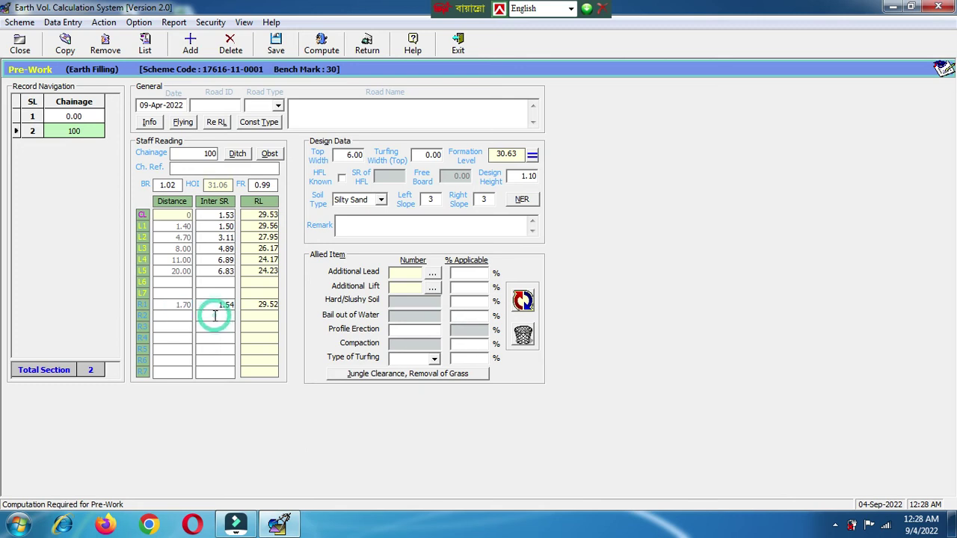
type("3")
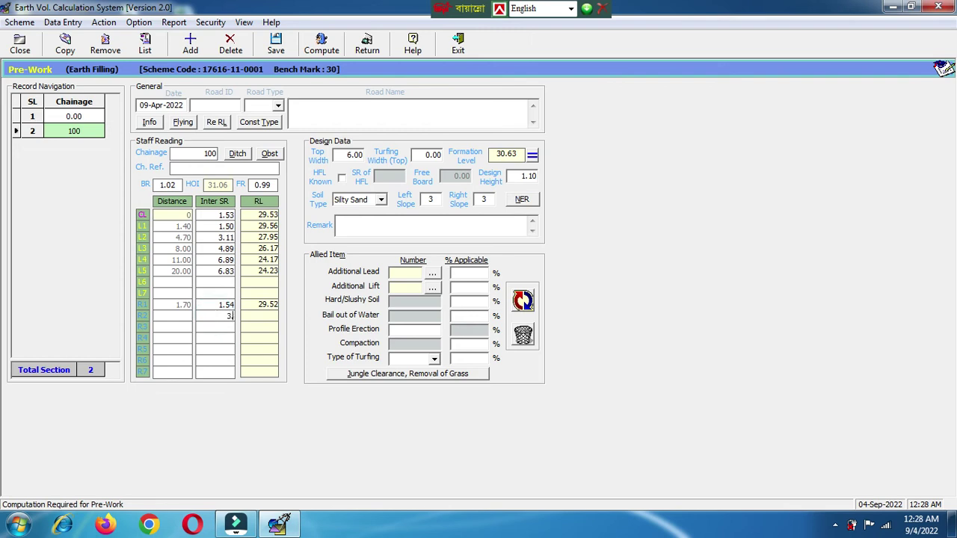
type(".021")
left_click(180, 315)
type("5.1")
Step: For chainage 100, enter staff reading 4.841 and distance 10 for point R3
left_click(224, 326)
left_click(224, 326)
type("4.841")
left_click(178, 327)
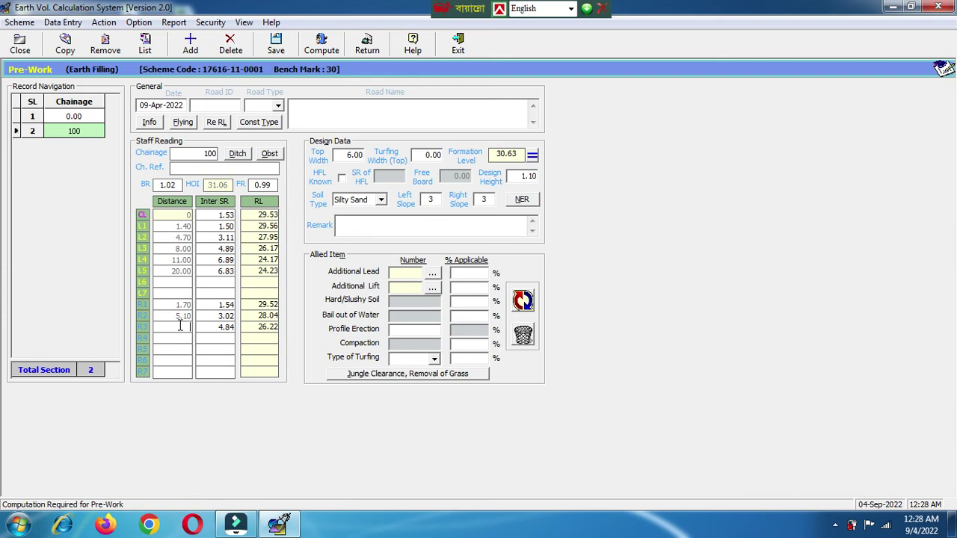
type("10")
Step: For chainage 100, enter staff reading 4.951 at distance 11 for R4 and 4.981 at distance 20 for R5
left_click(222, 334)
type("4.951")
left_click(179, 338)
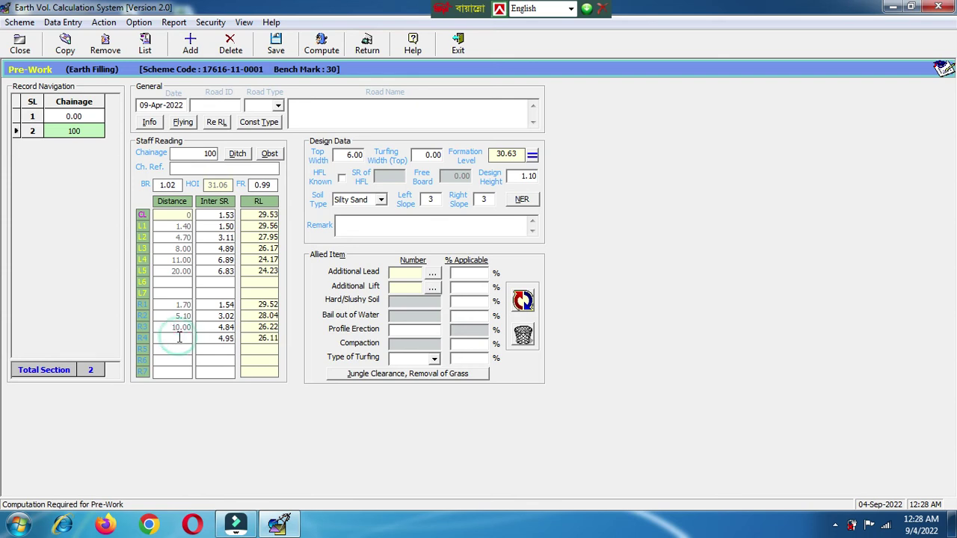
left_click(203, 347)
type("4.981")
left_click(172, 350)
type("20")
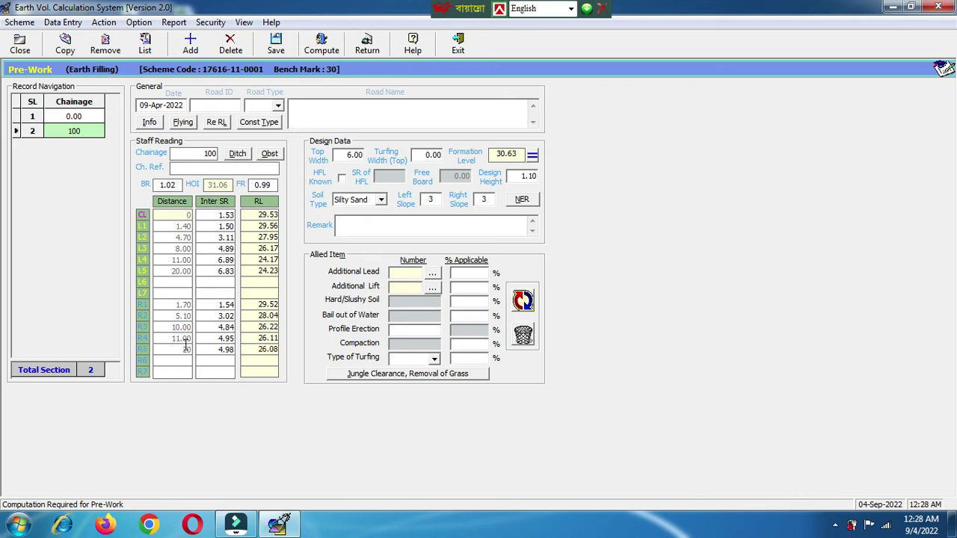
key("Return")
Step: Try design heights of 0.37 and 0 for the section at chainage 100
left_click(537, 177)
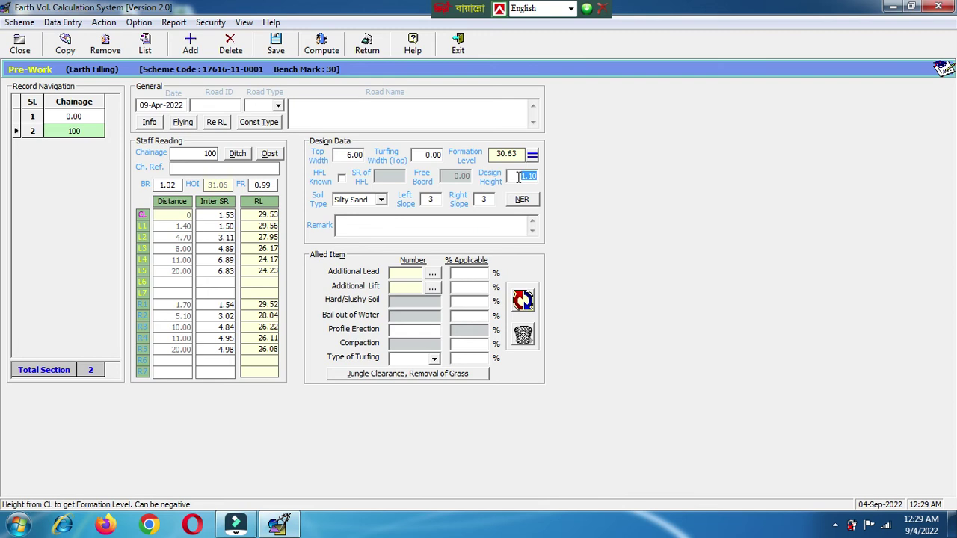
type(".37")
left_click(411, 217)
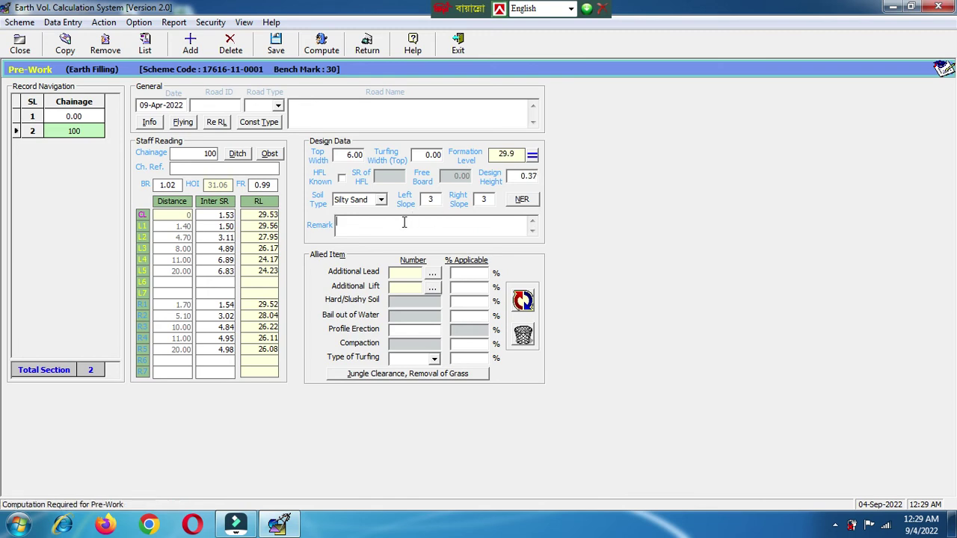
left_click(536, 178)
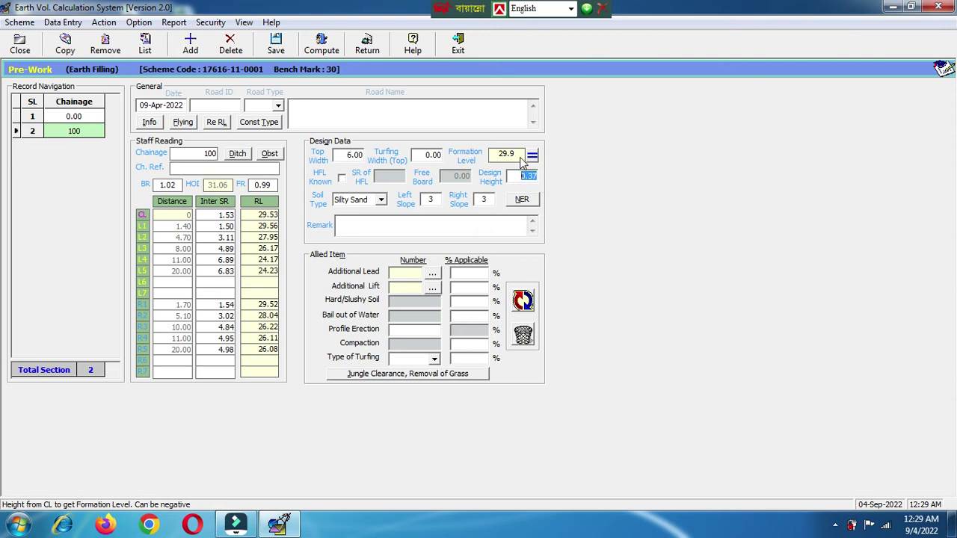
type("0")
left_click(420, 224)
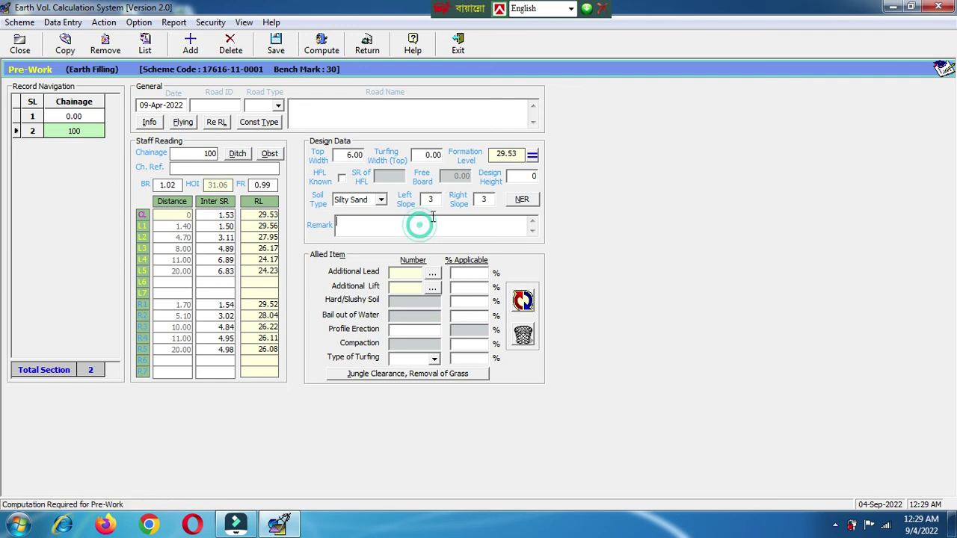
Step: Set the design height of the section at chainage 100 to 1.47
left_click(533, 177)
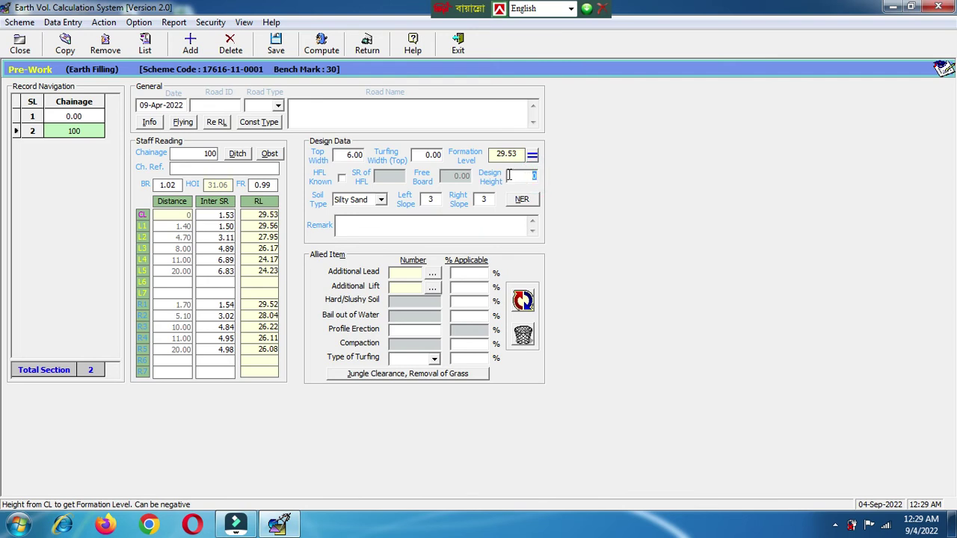
key("BackSpace")
left_click(443, 230)
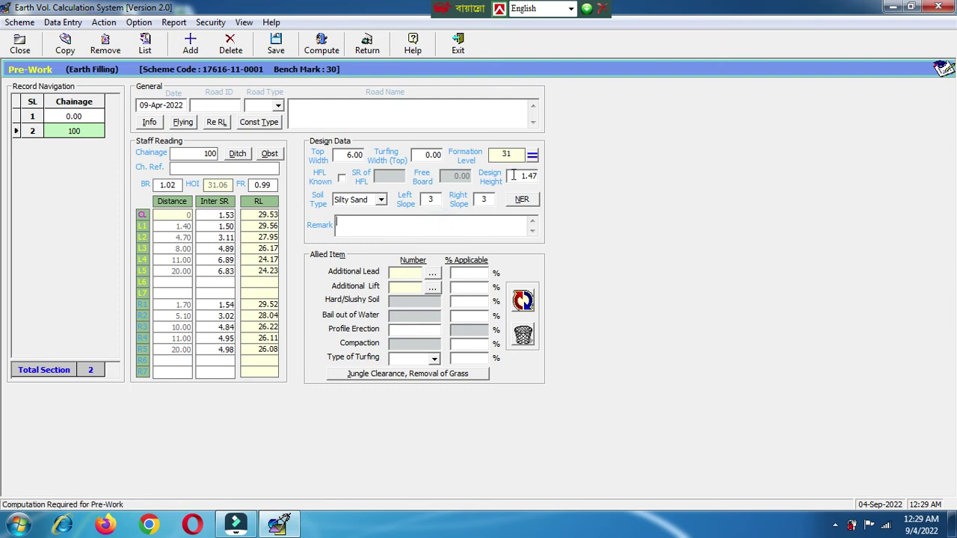
Step: Save the section at chainage 100 and run the pre-work computation
left_click(485, 227)
left_click(276, 45)
left_click(317, 44)
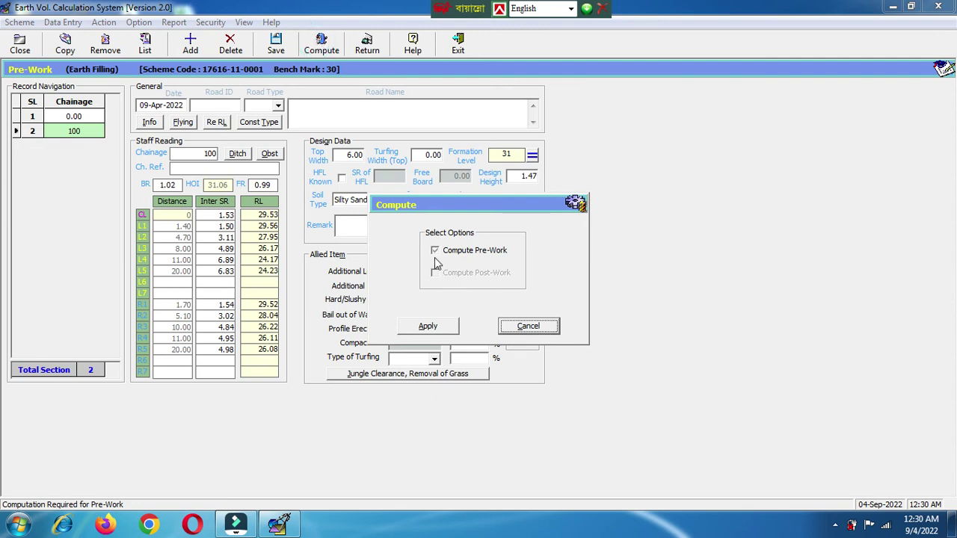
left_click(433, 329)
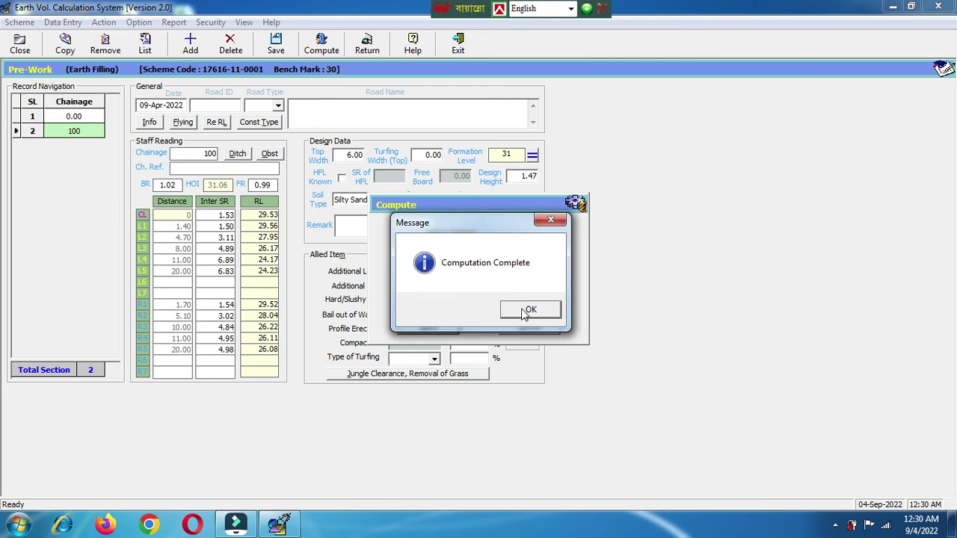
left_click(527, 311)
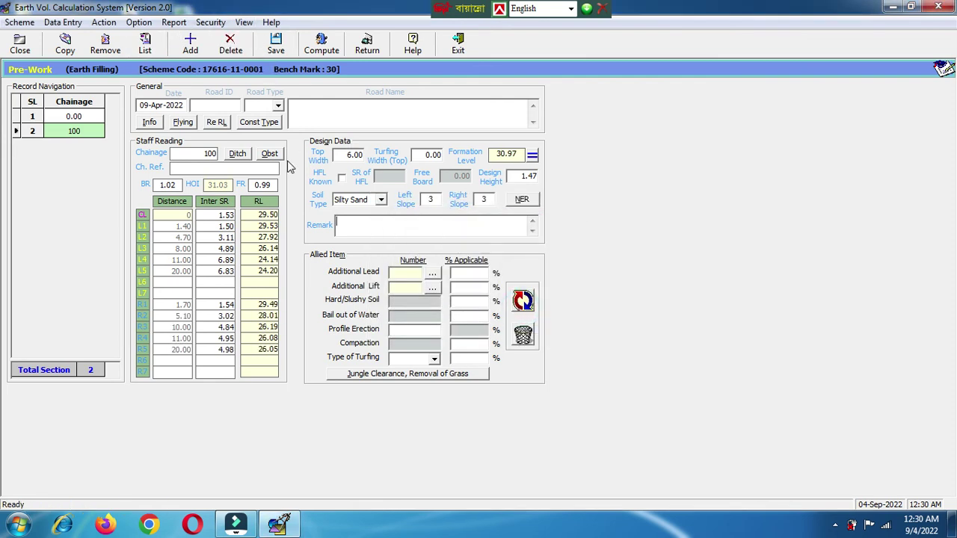
Step: View the cross-section report graphs for chainages 0 and 100, and return to the pre-work data
left_click(173, 25)
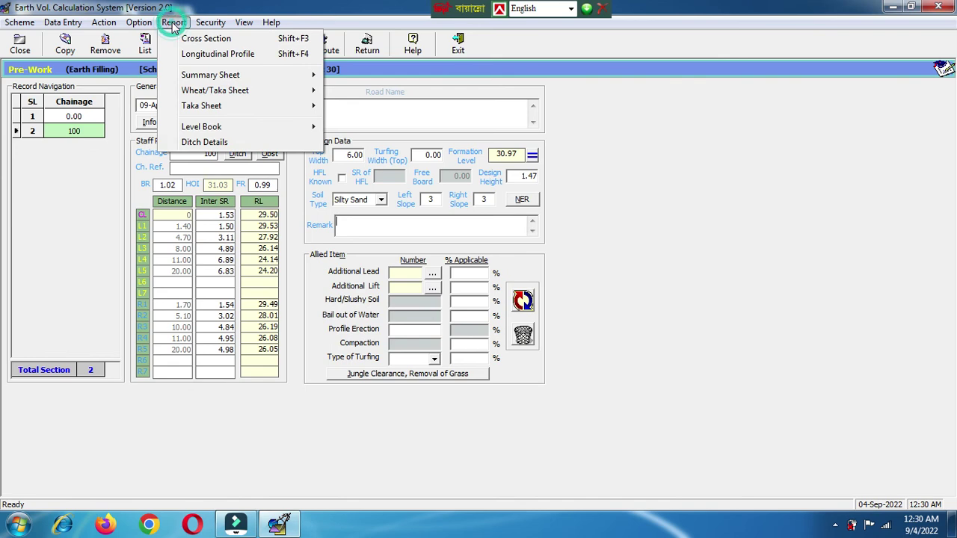
left_click(206, 39)
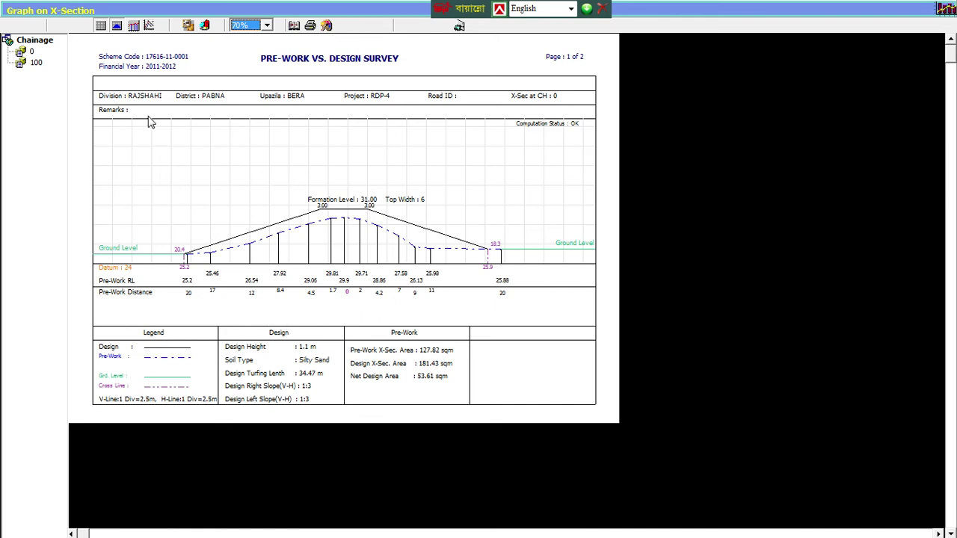
left_click(32, 53)
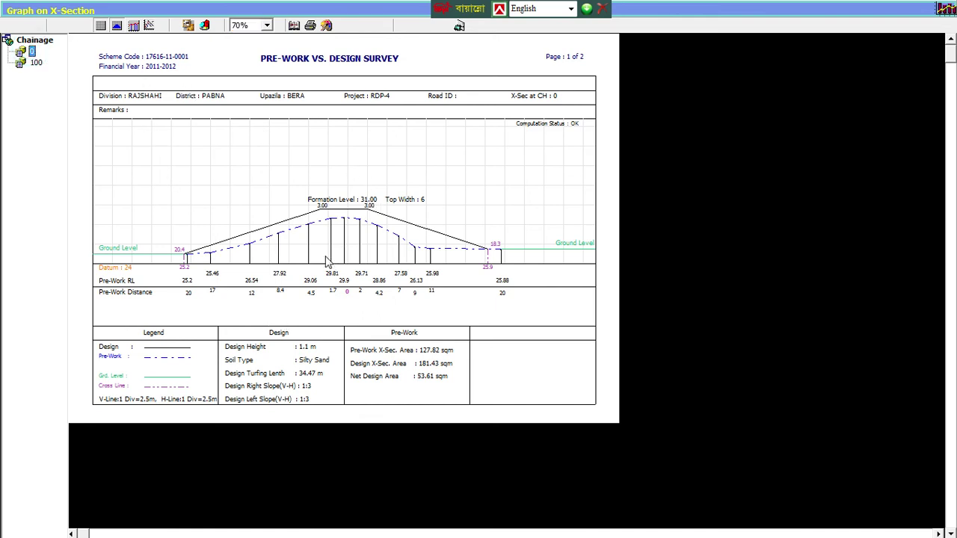
left_click(35, 63)
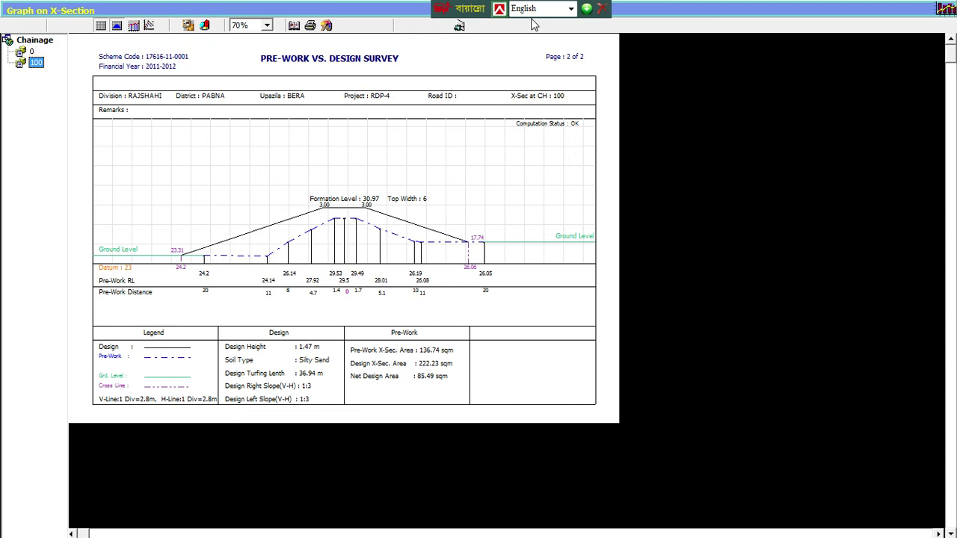
left_click(460, 27)
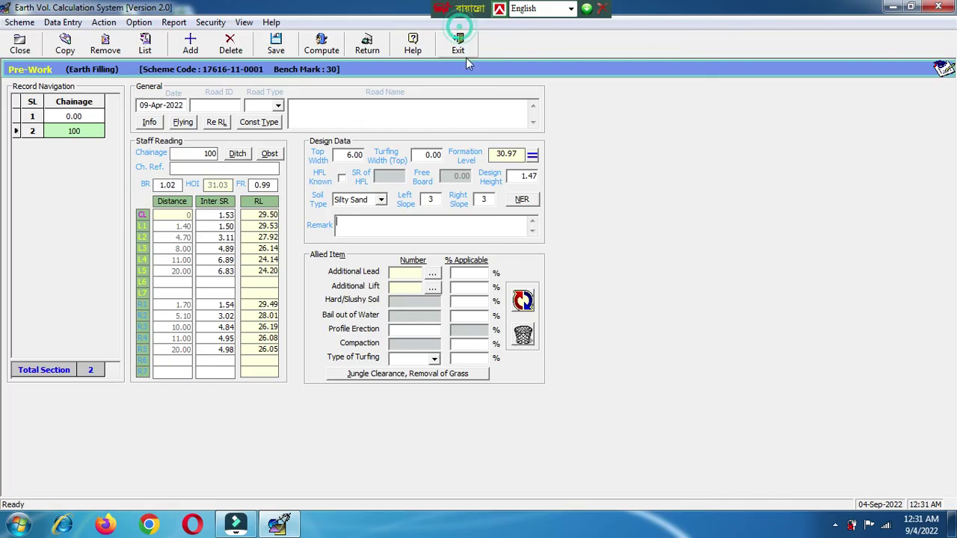
Step: View the Pre Vs. Design Work summary sheet and its page setup, leaving the setup unchanged, and close the report
left_click(175, 22)
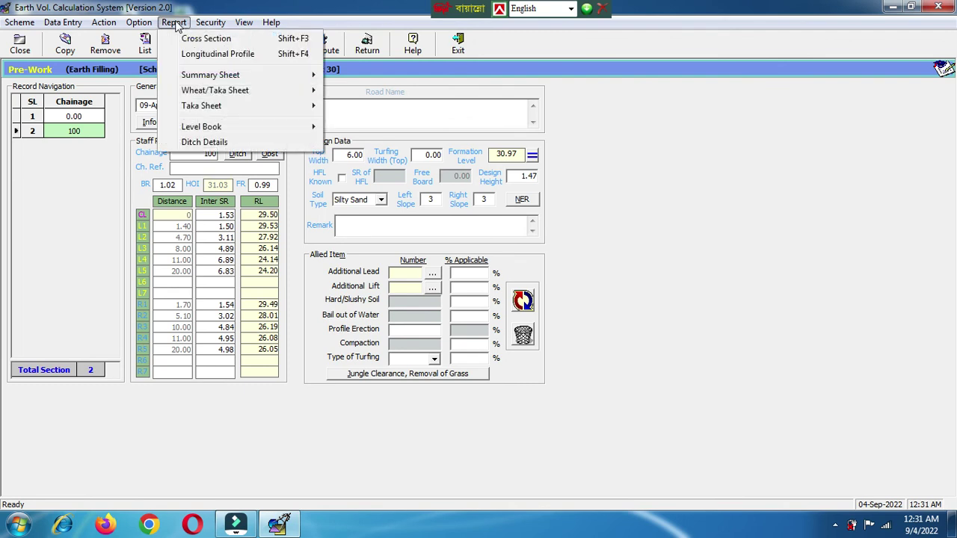
mouse_move(223, 79)
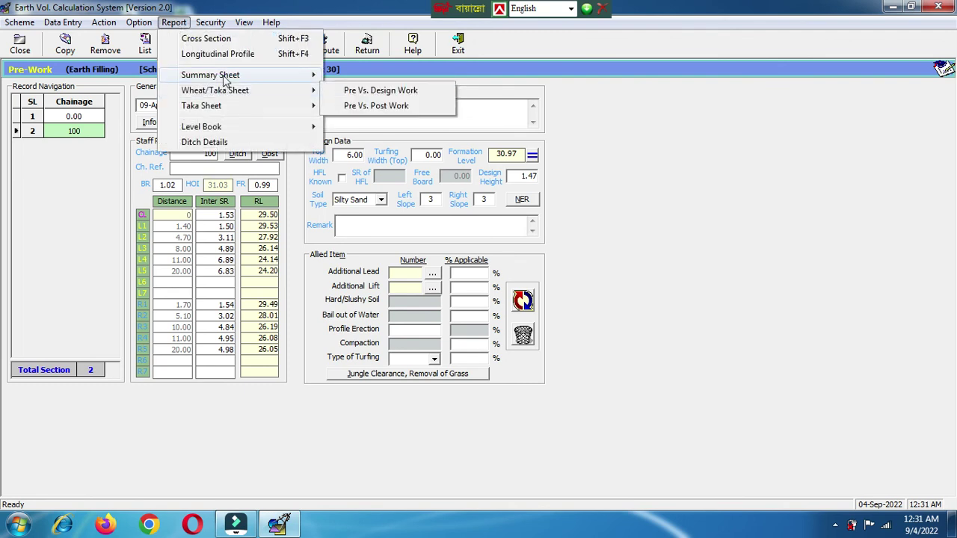
left_click(383, 76)
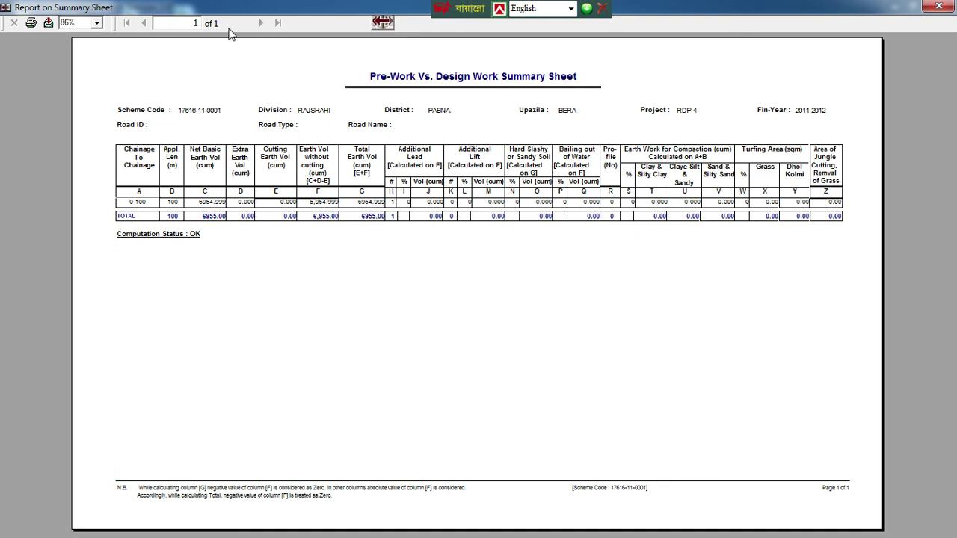
left_click(383, 22)
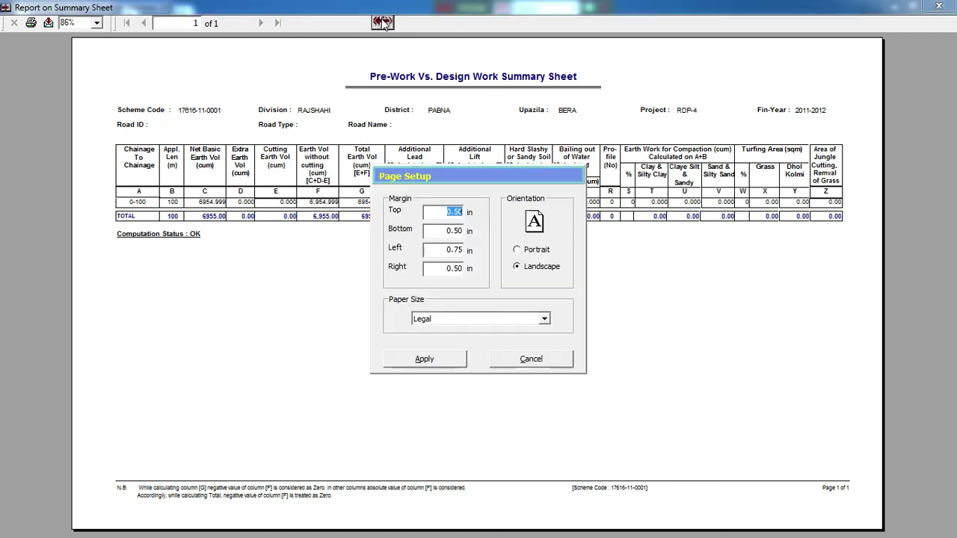
left_click(533, 359)
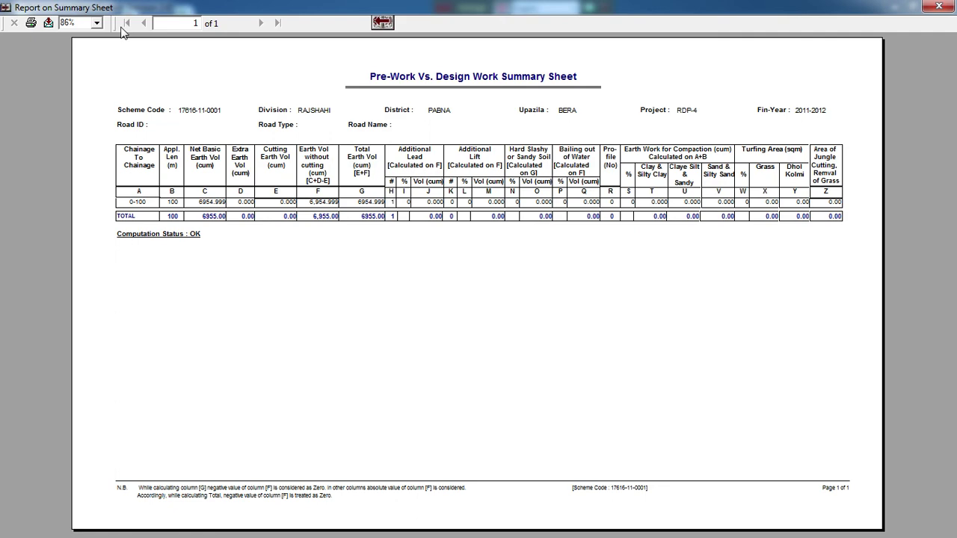
left_click(937, 12)
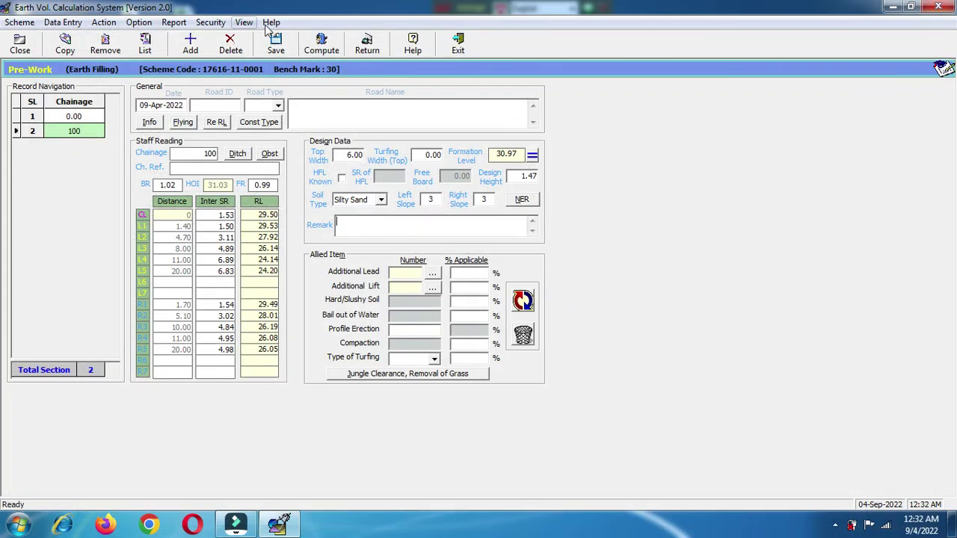
Step: View the longitudinal profile report of the scheme and close it
left_click(176, 23)
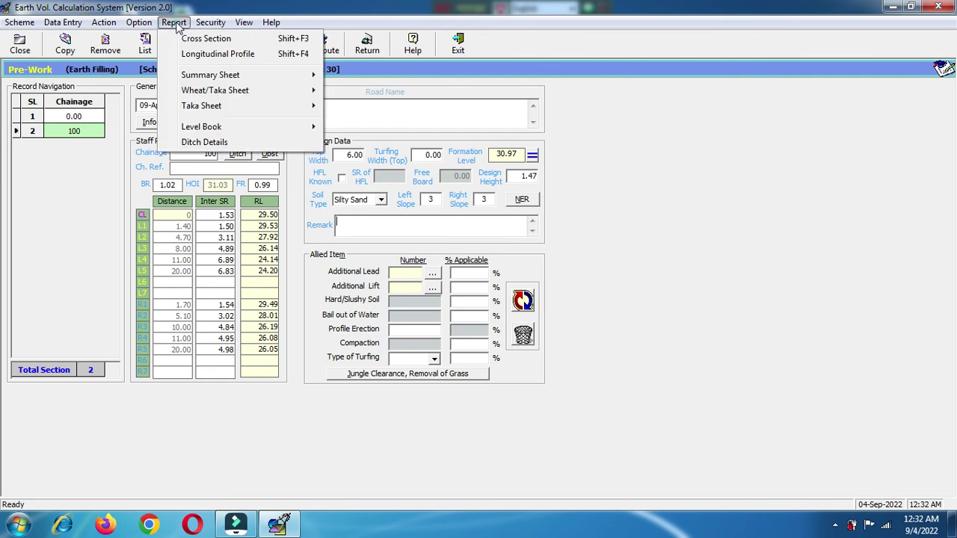
left_click(213, 56)
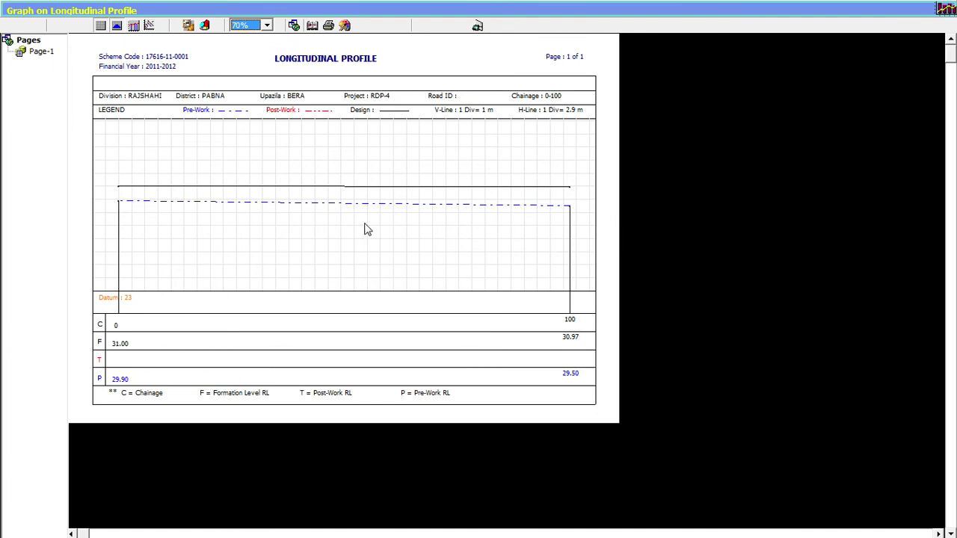
left_click(480, 26)
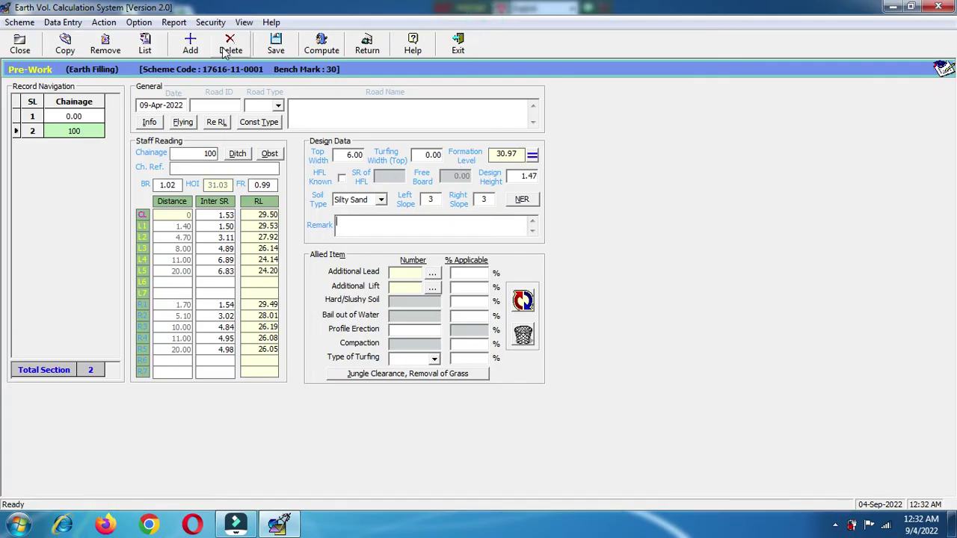
Step: Save the pre-work data and exit the earth volume program
left_click(276, 46)
left_click(457, 43)
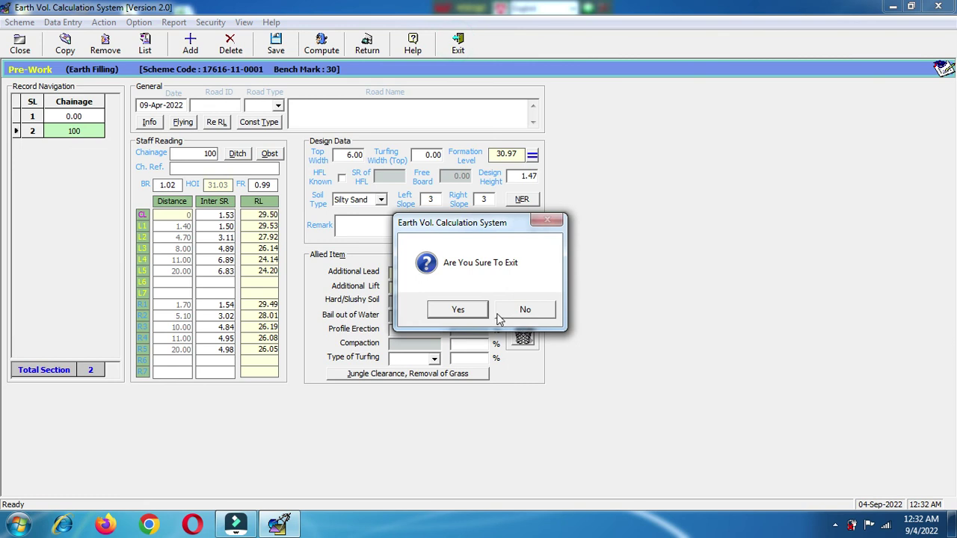
left_click(473, 314)
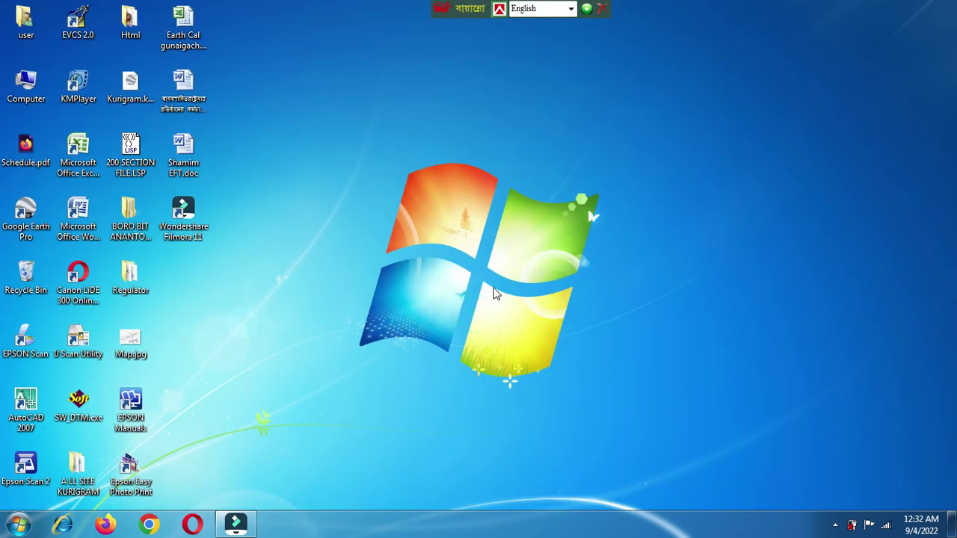